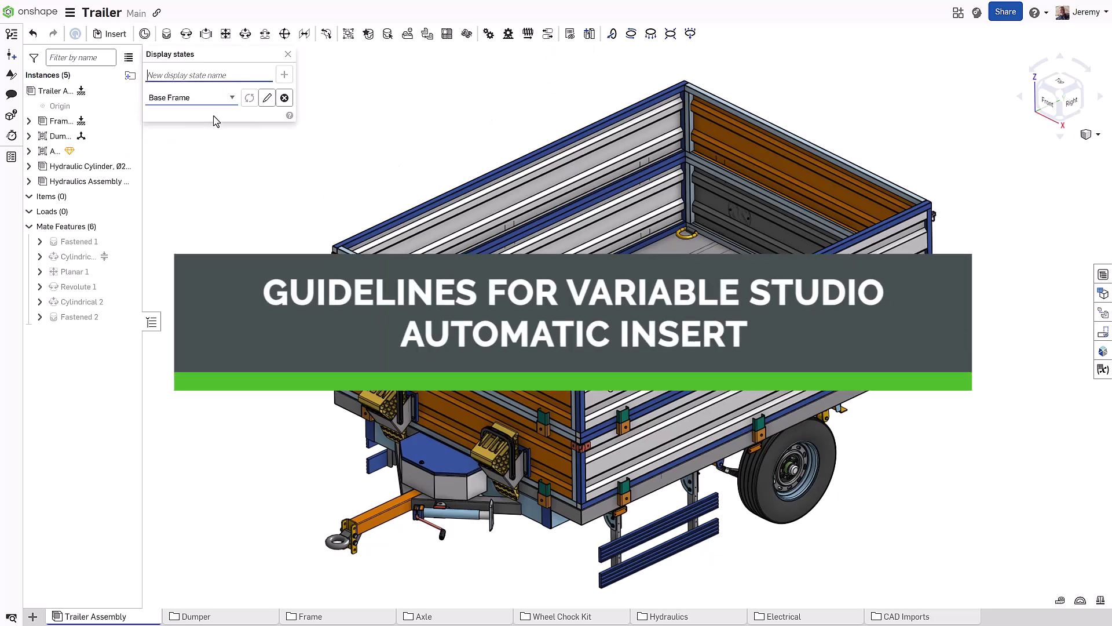
Close the Display states panel and zoom the assembly view in on a wheel hub and its studs
{"action": "left_click", "coordinate": [288, 55]}
{"action": "key", "text": "w"}
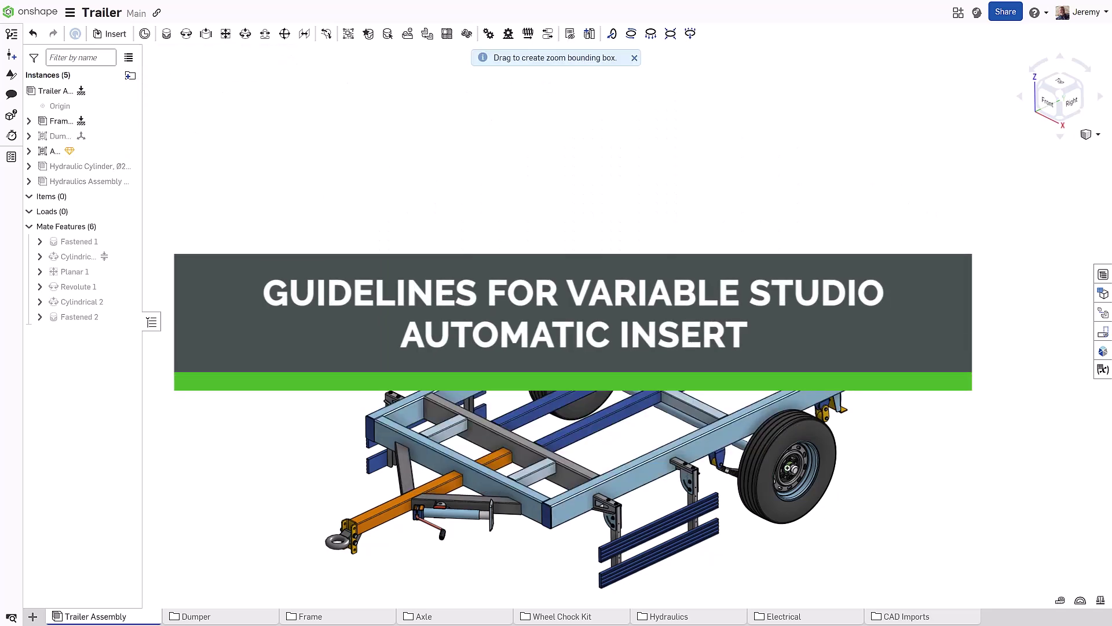
{"action": "left_click_drag", "start_coordinate": [722, 400], "coordinate": [851, 526]}
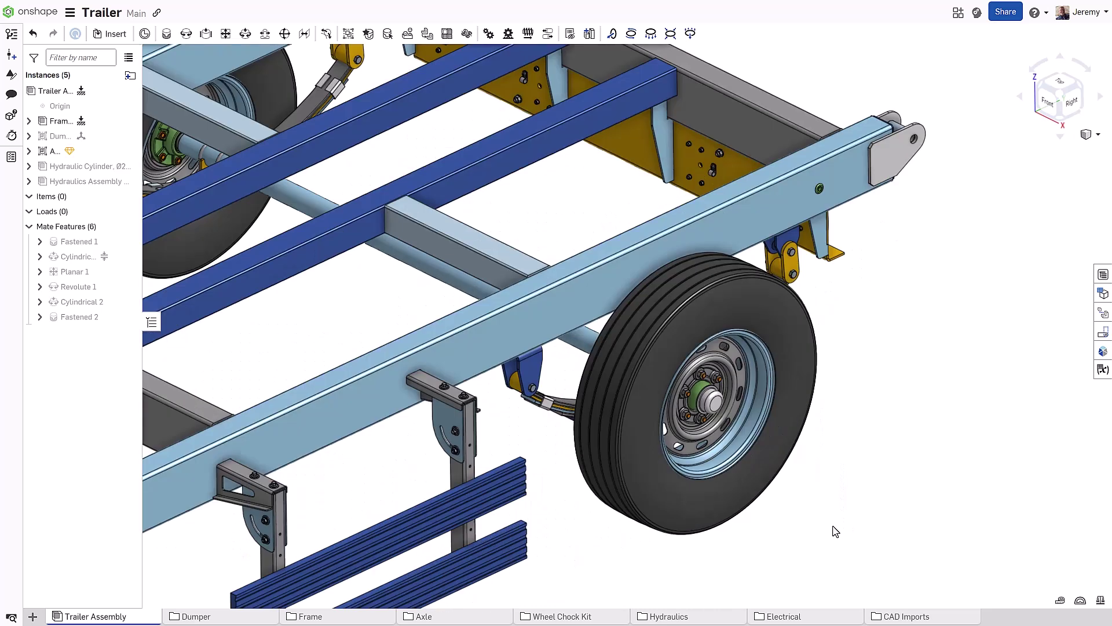
{"action": "left_click", "coordinate": [32, 616]}
Create Variable Studio 1 with a Number variable named WheelStuds set to 6
{"action": "left_click", "coordinate": [80, 550]}
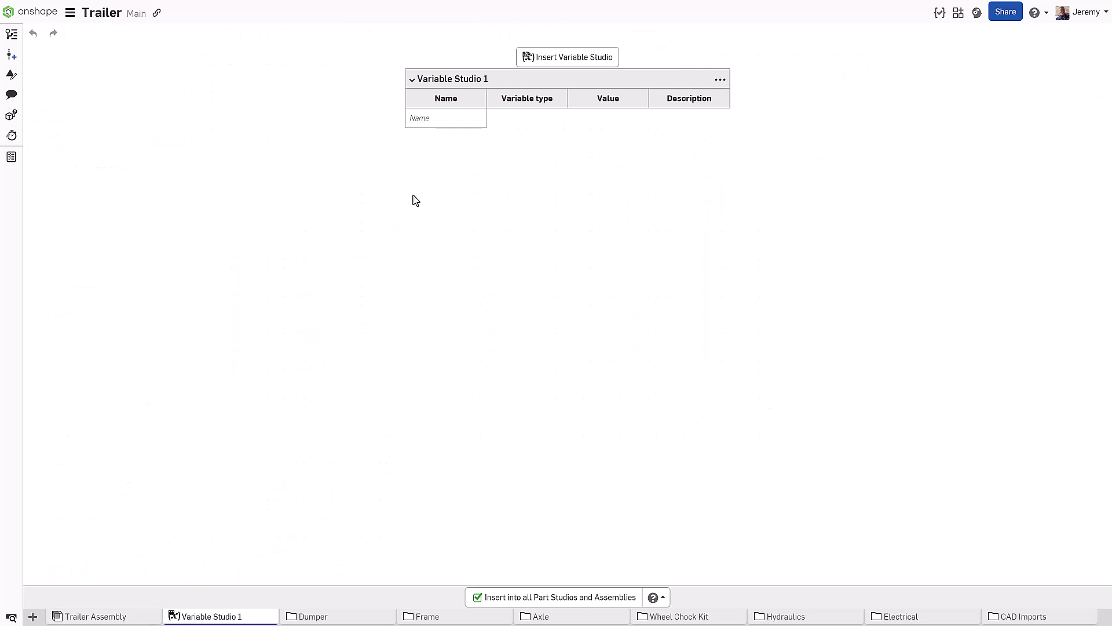
{"action": "left_click", "coordinate": [456, 126]}
{"action": "type", "text": "WheelStuds"}
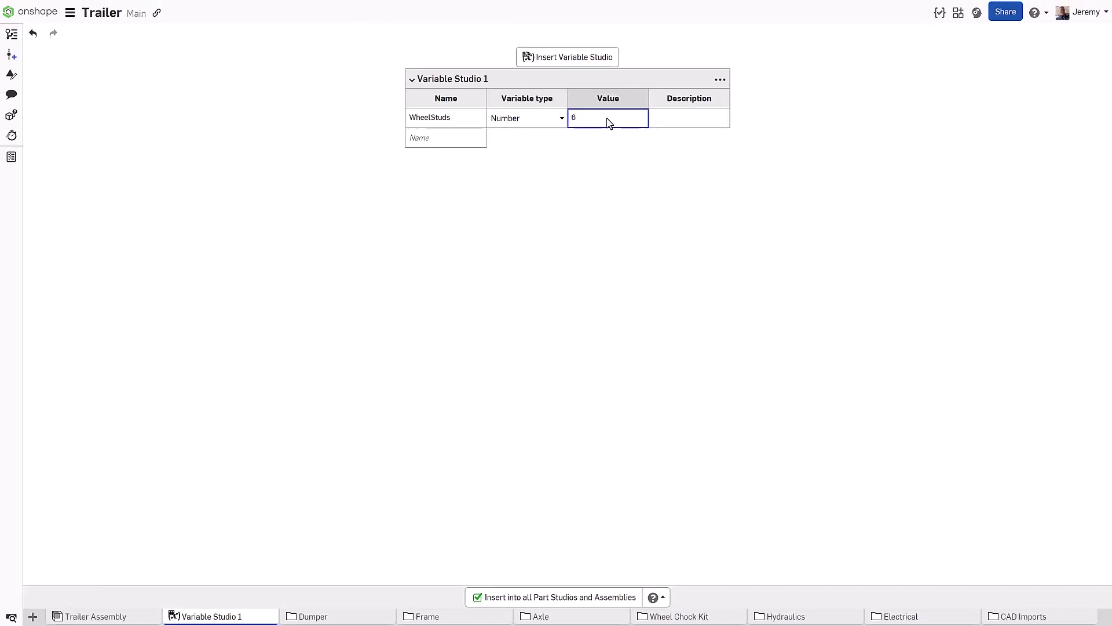
{"action": "left_click", "coordinate": [11, 34]}
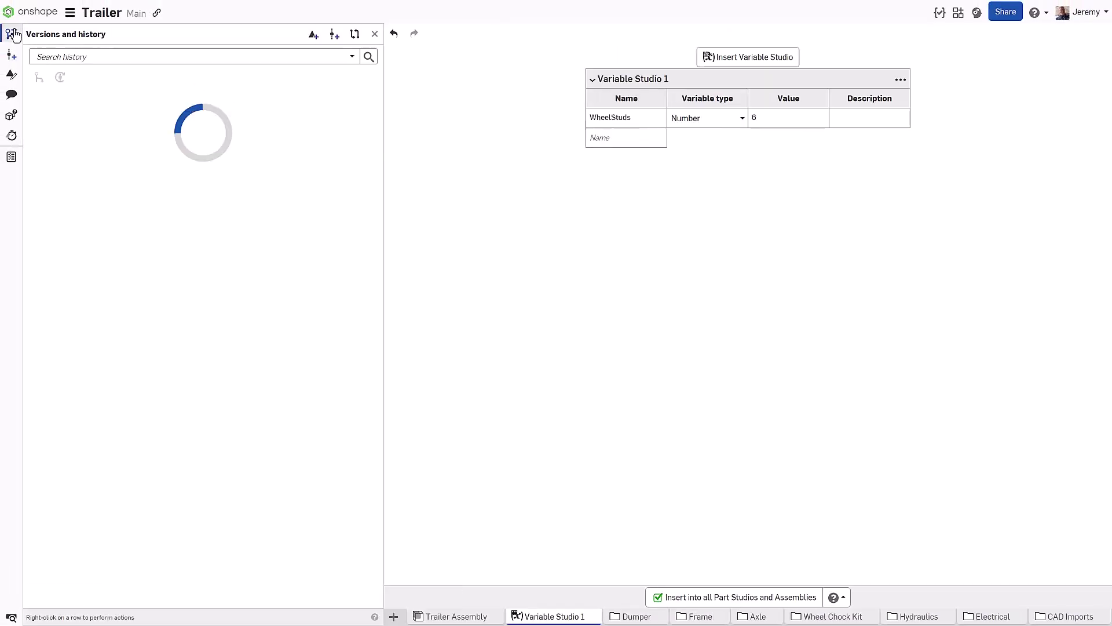
Save version V1 of the Main workspace and branch a new workspace B1 from it
{"action": "left_click", "coordinate": [4, 62]}
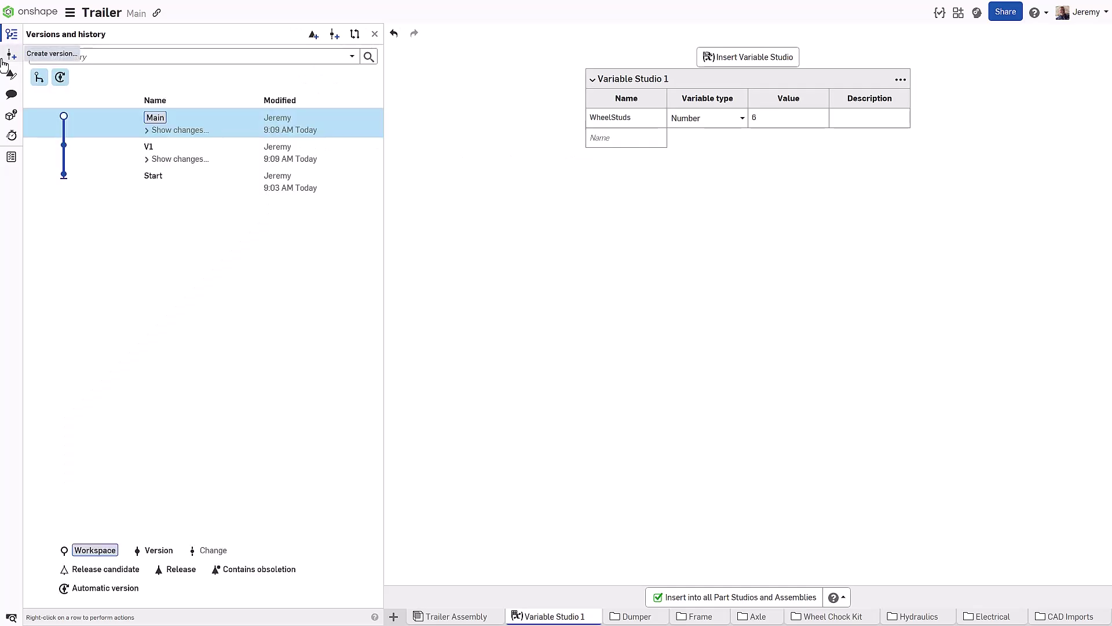
{"action": "right_click", "coordinate": [200, 153]}
{"action": "left_click", "coordinate": [220, 195]}
{"action": "key", "text": "Return"}
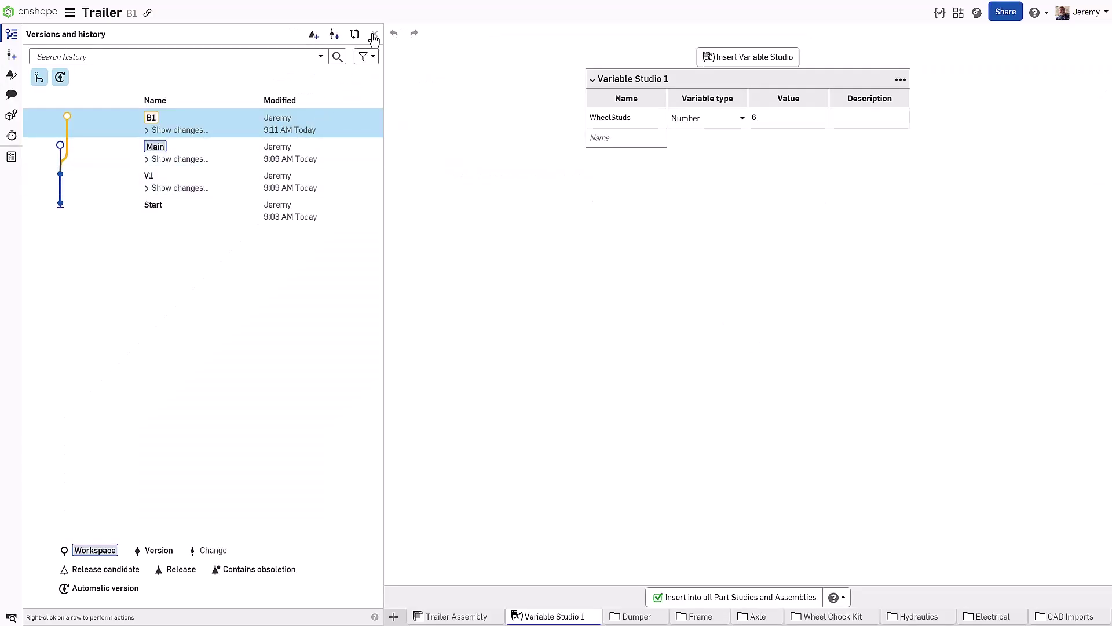
{"action": "left_click", "coordinate": [374, 36]}
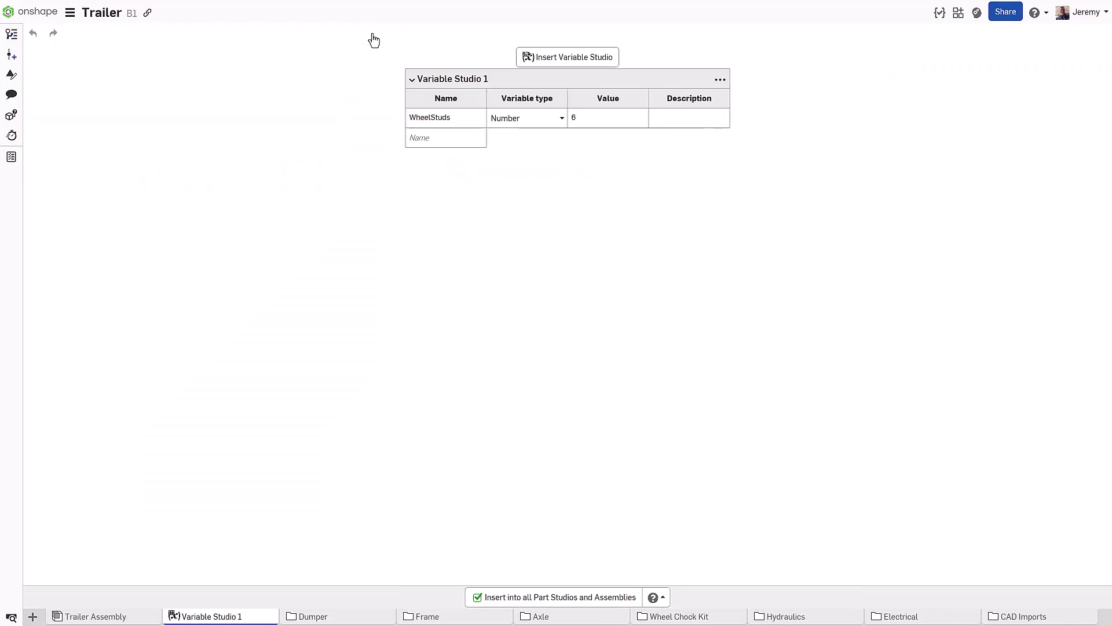
{"action": "left_click", "coordinate": [550, 617]}
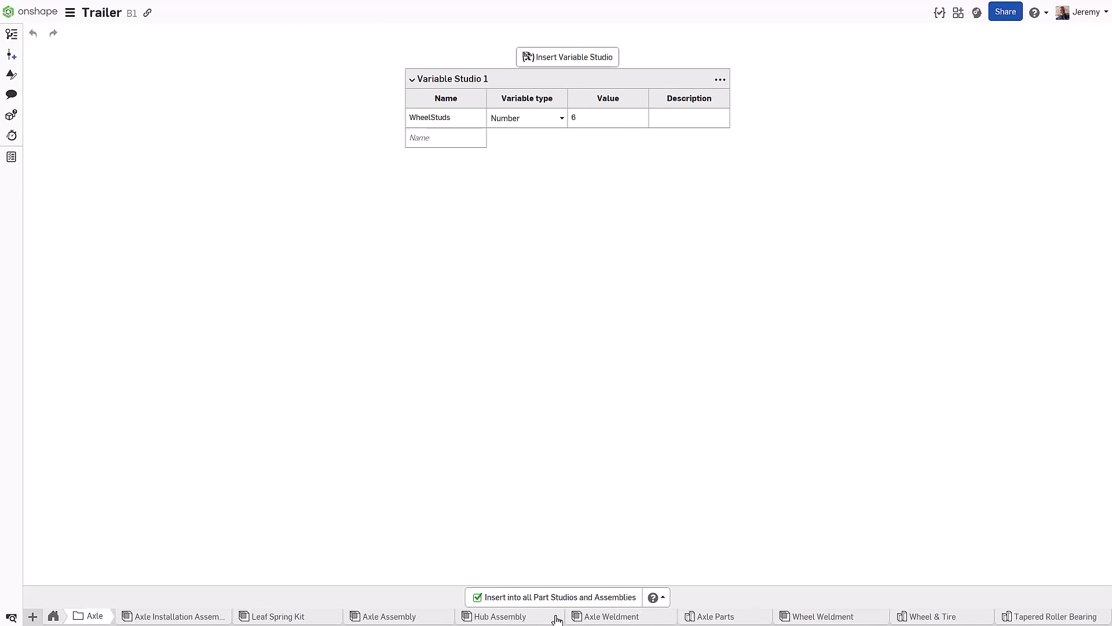
Open Axle Parts, check that WheelStuds is in its variable table, and zoom onto the axle hub
{"action": "left_click", "coordinate": [718, 618]}
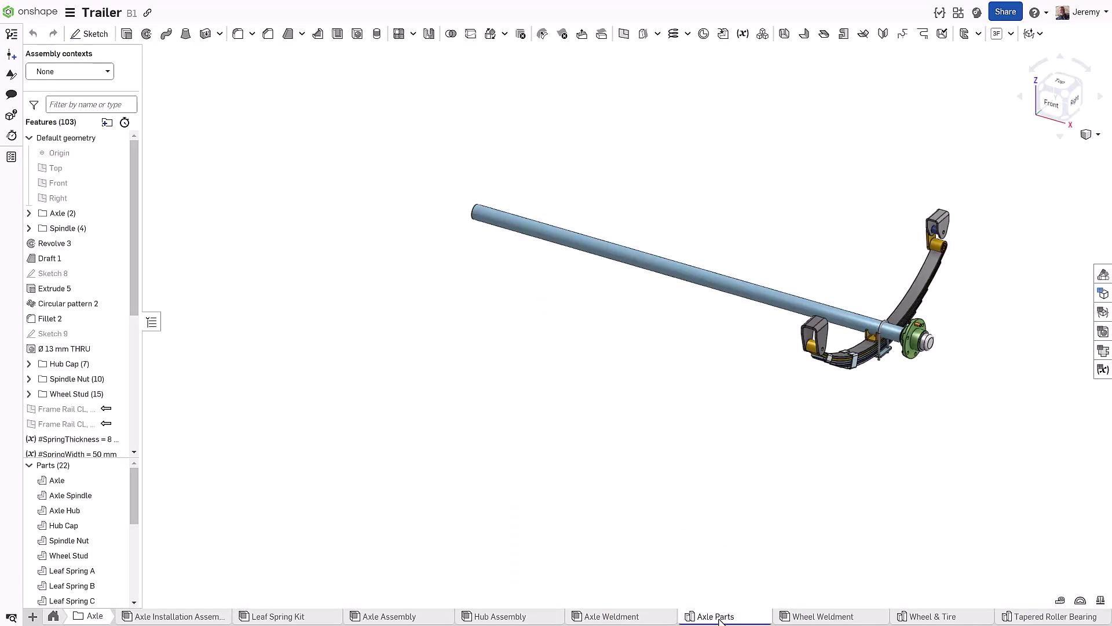
{"action": "left_click", "coordinate": [1102, 377]}
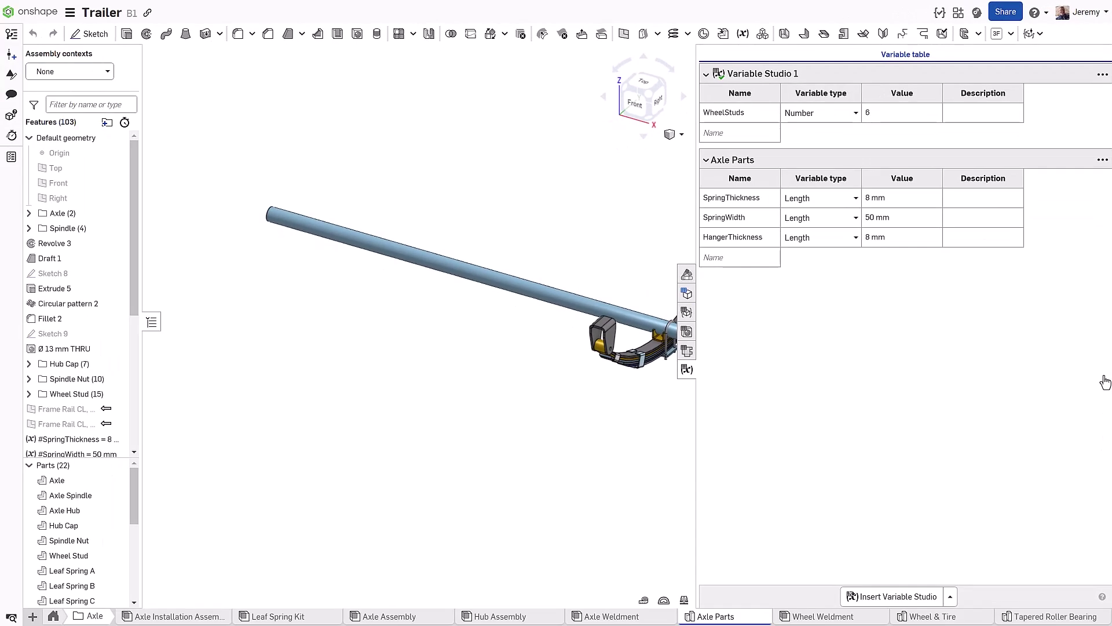
{"action": "left_click", "coordinate": [687, 369]}
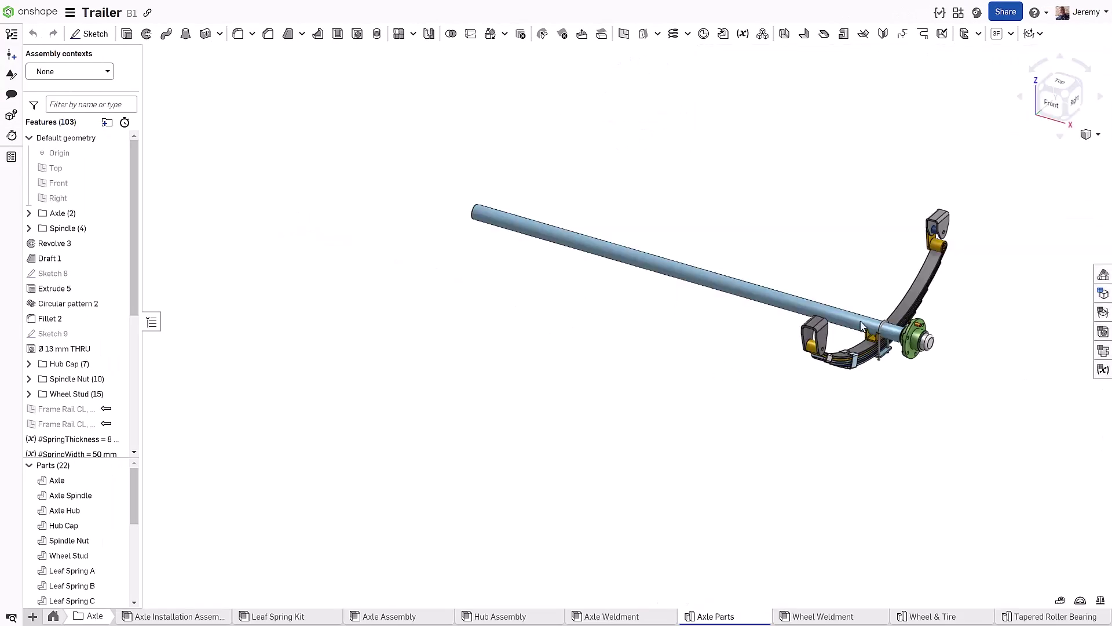
{"action": "key", "text": "w"}
{"action": "left_click_drag", "start_coordinate": [877, 300], "coordinate": [950, 392]}
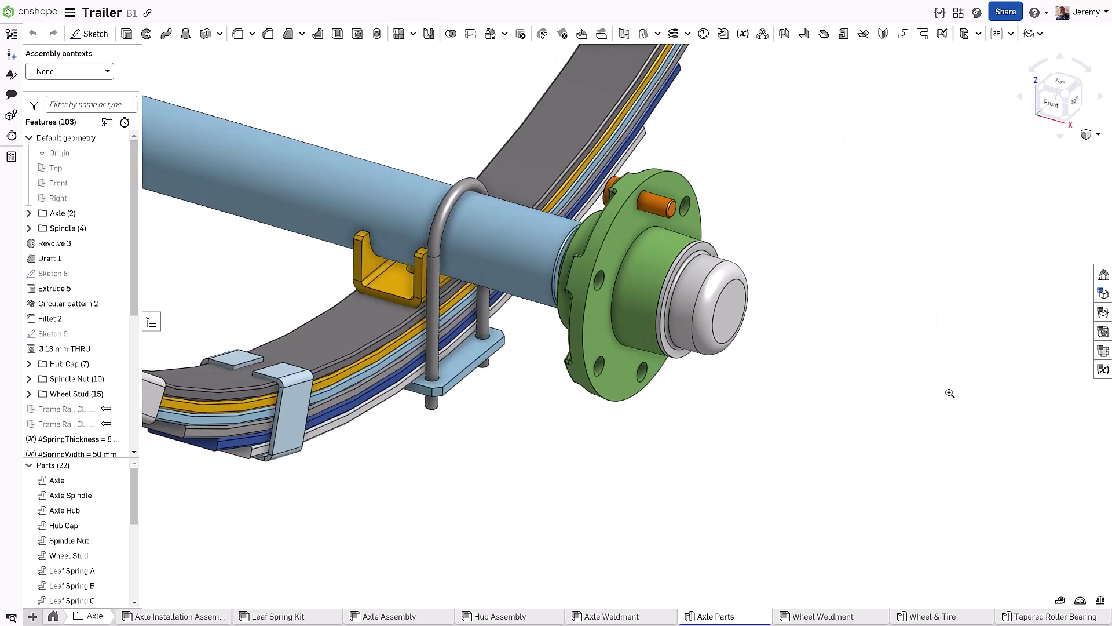
Set the hub's Circular pattern 2 instance count to #WheelStuds
{"action": "double_click", "coordinate": [63, 304]}
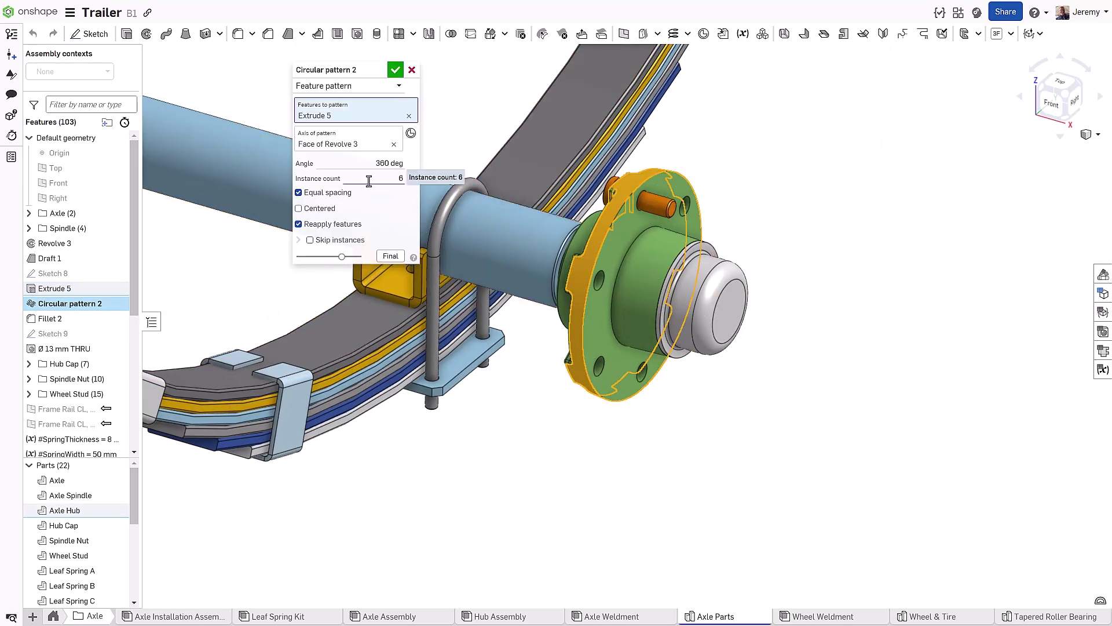
{"action": "type", "text": "#"}
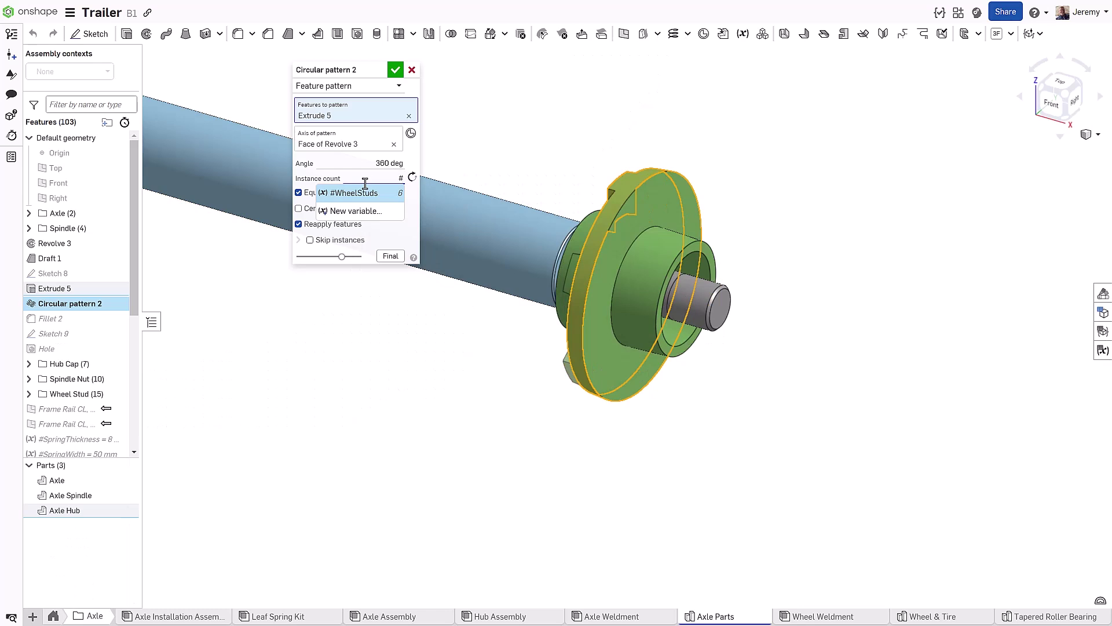
{"action": "key", "text": "Return"}
{"action": "key", "text": "Return"}
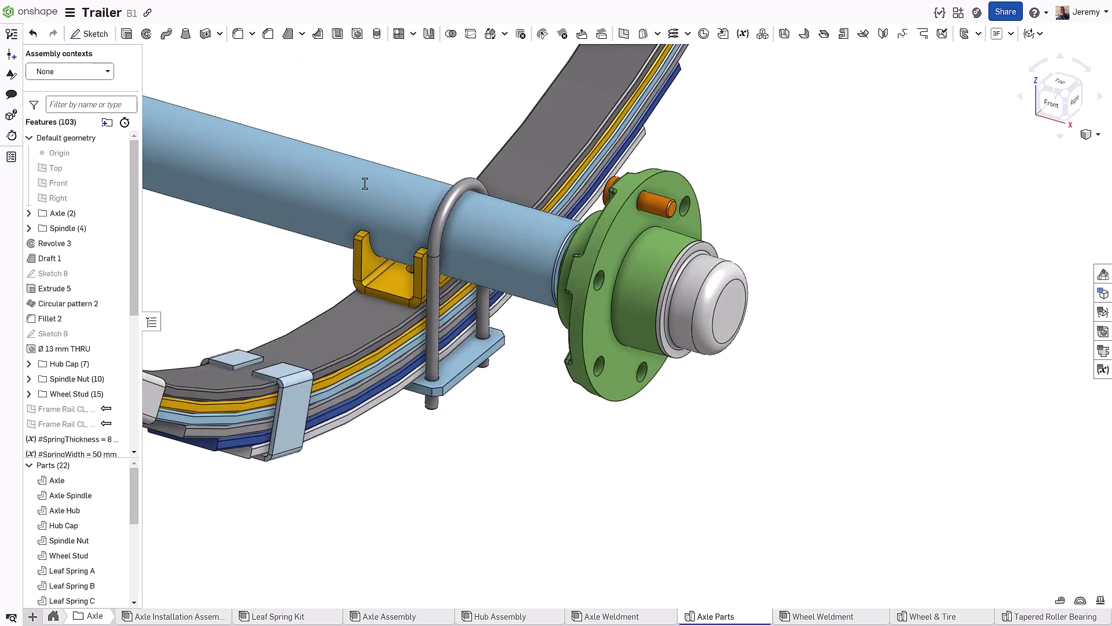
Replace Sketch 9's 6X hole count dimension with #WheelStuds and accept the sketch
{"action": "double_click", "coordinate": [54, 335]}
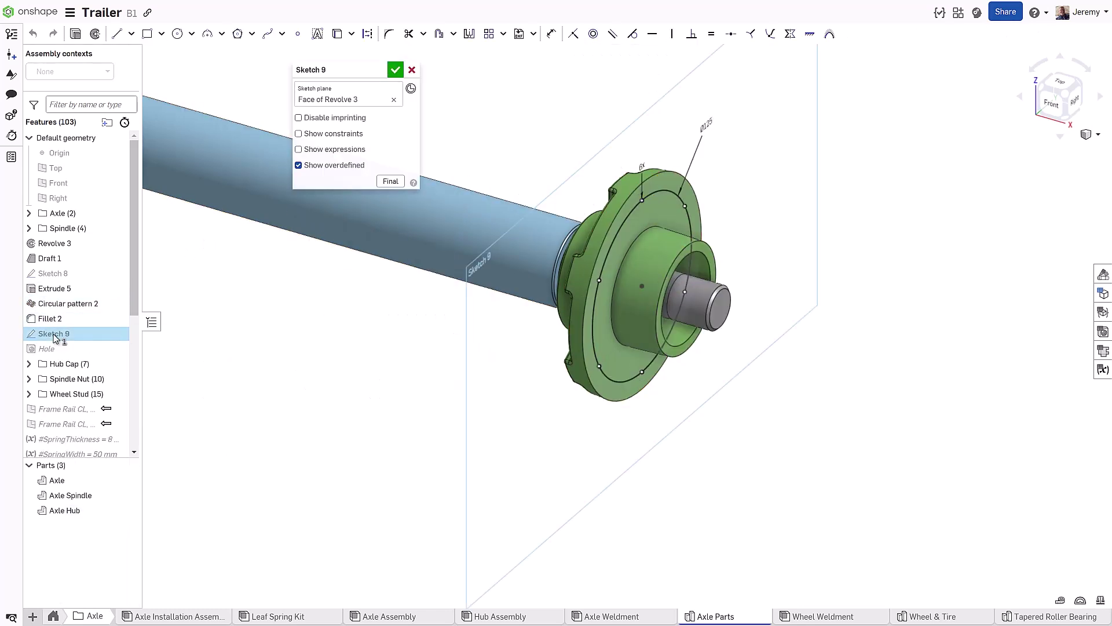
{"action": "double_click", "coordinate": [642, 168]}
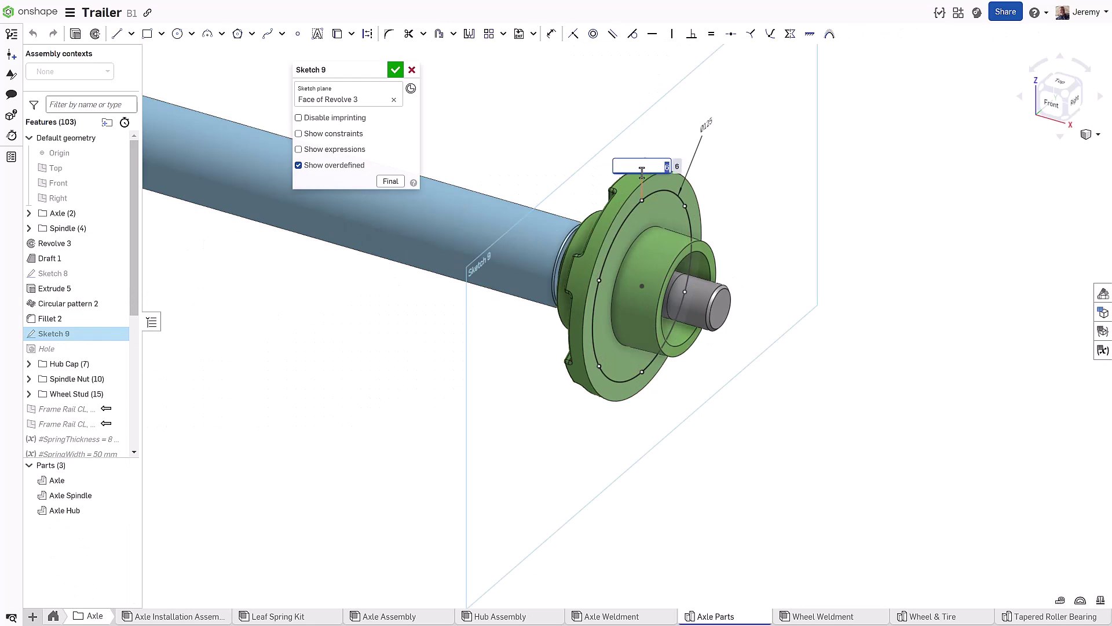
{"action": "type", "text": "#"}
{"action": "key", "text": "Return"}
{"action": "key", "text": "Return"}
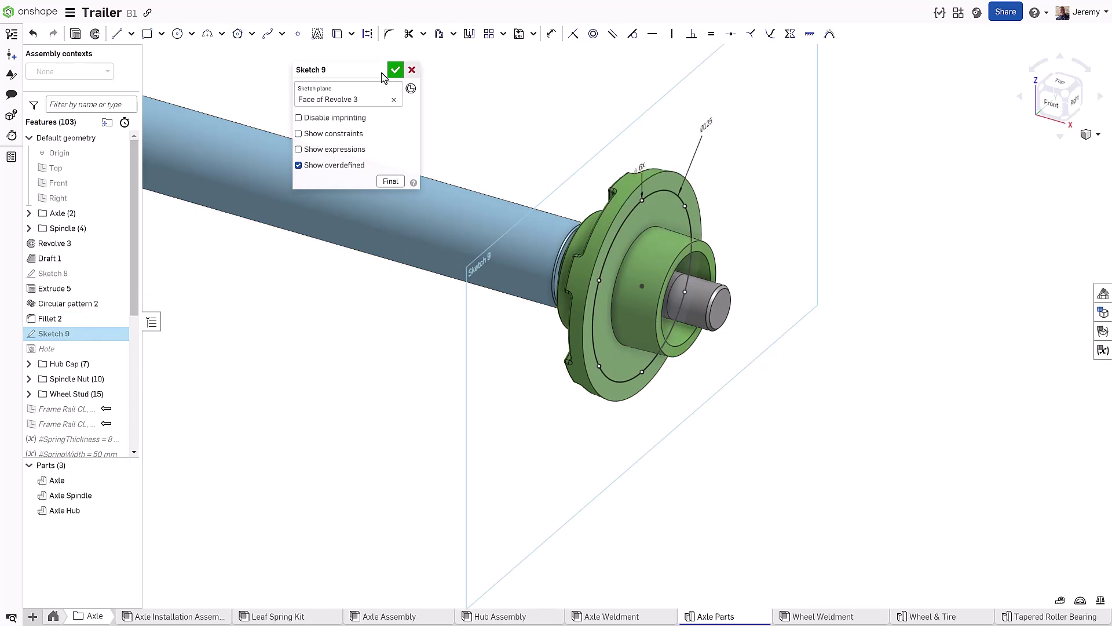
{"action": "left_click", "coordinate": [399, 73]}
In Wheel & Tire, set the lug Circular pattern 2 instance count to #WheelStuds
{"action": "left_click", "coordinate": [931, 616]}
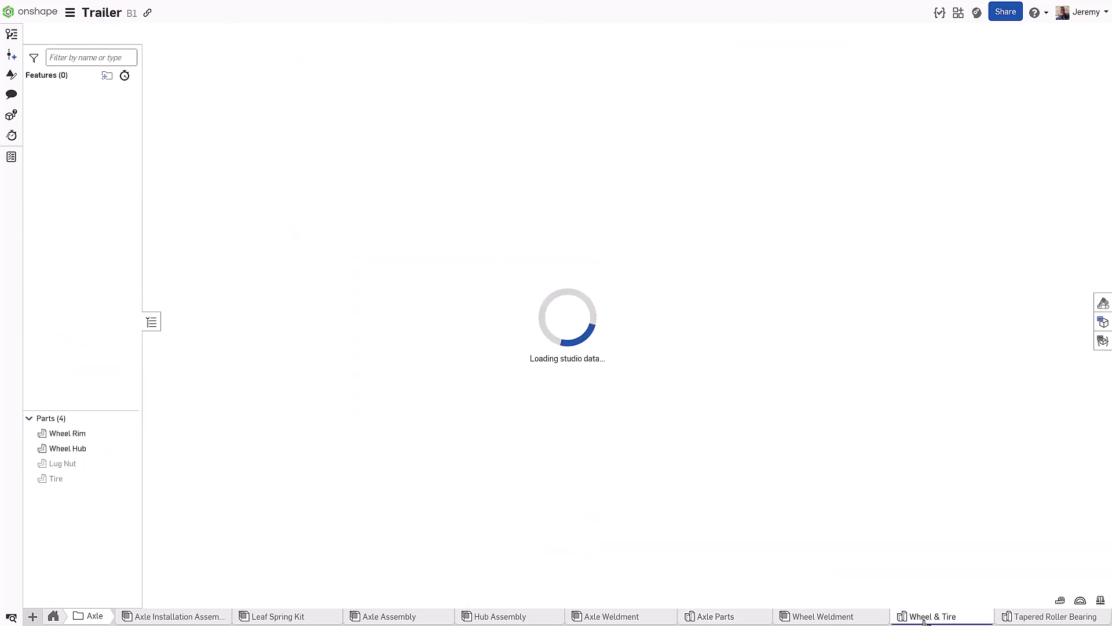
{"action": "left_click", "coordinate": [1102, 360]}
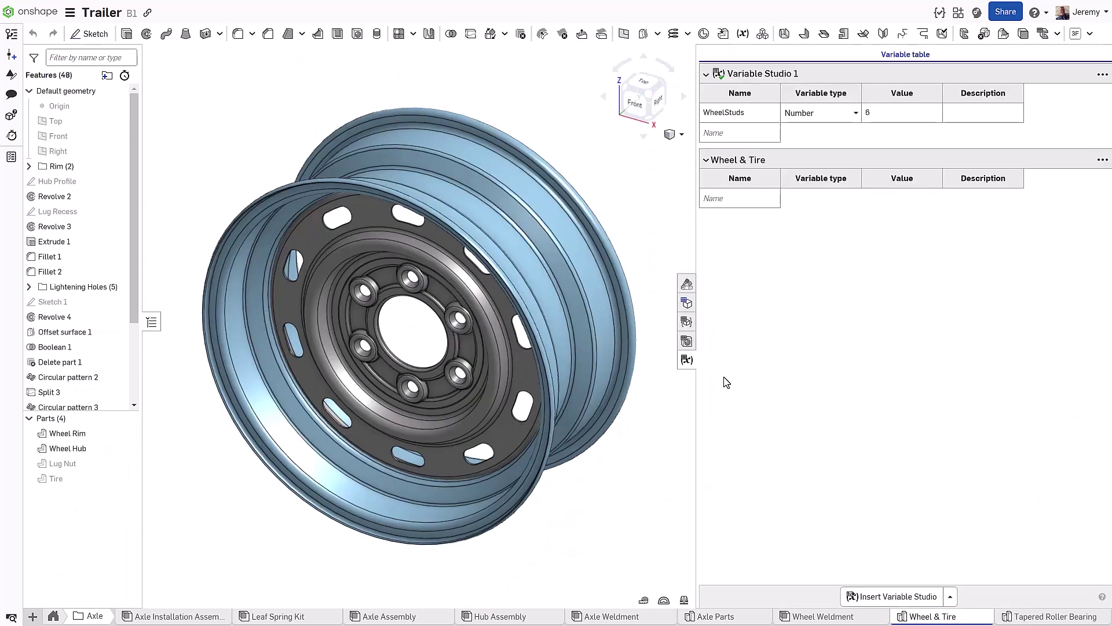
{"action": "left_click", "coordinate": [686, 359]}
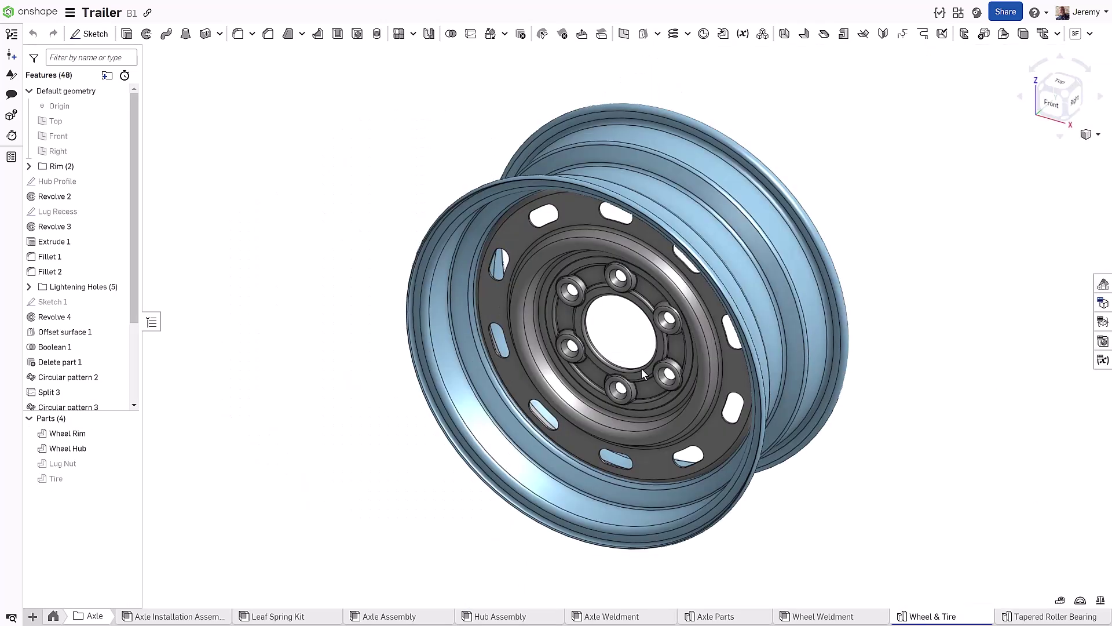
{"action": "double_click", "coordinate": [77, 376]}
{"action": "left_click", "coordinate": [391, 174]}
{"action": "type", "text": "#"}
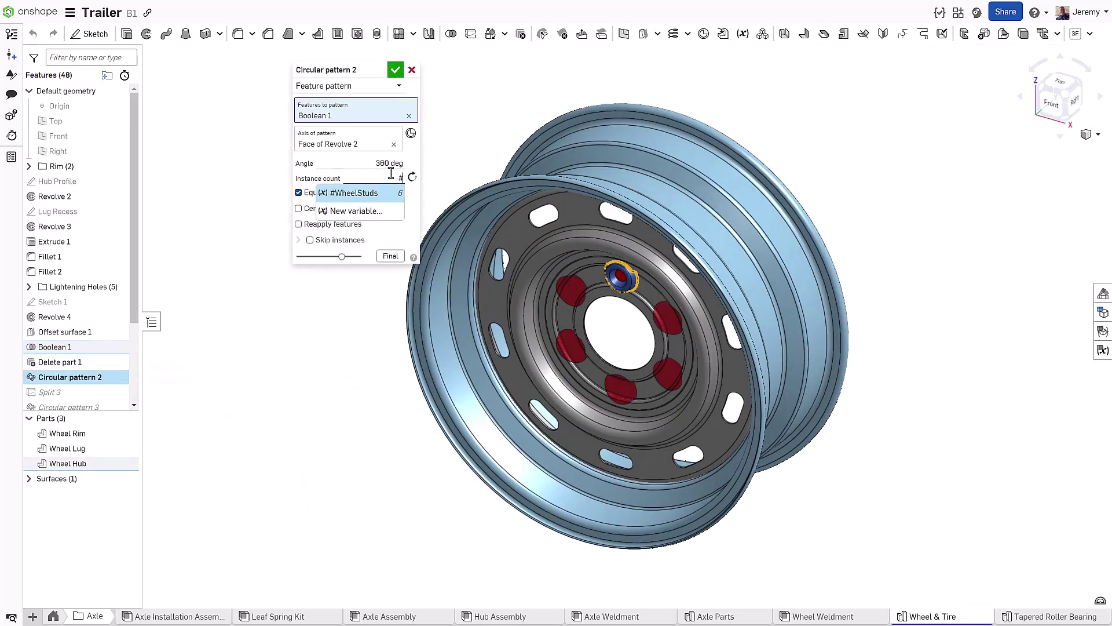
{"action": "key", "text": "Return"}
{"action": "key", "text": "Return"}
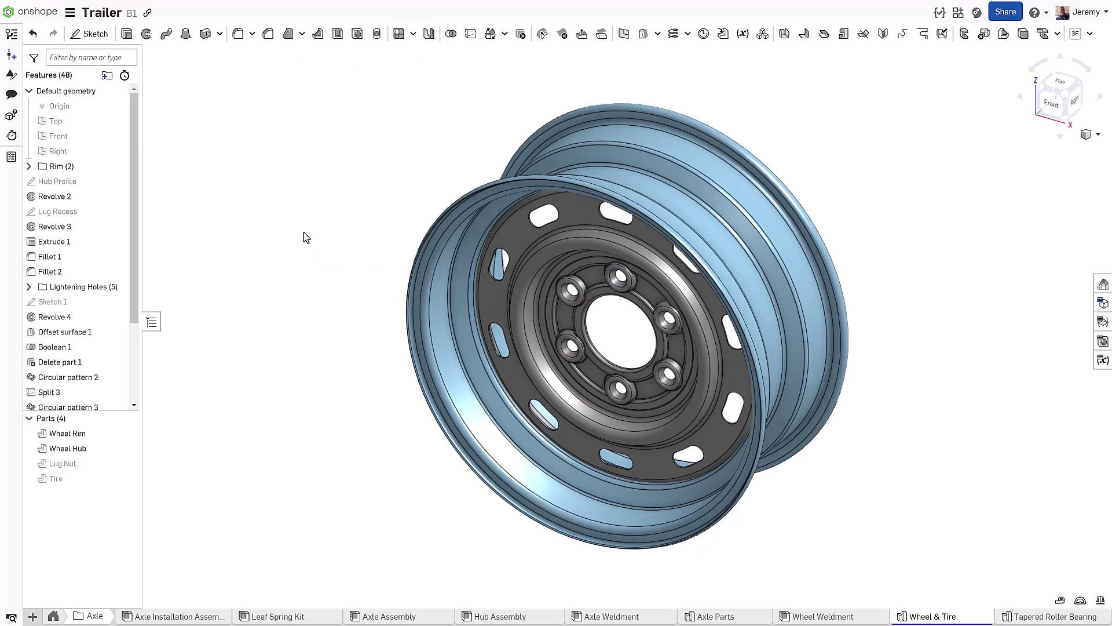
Set Circular pattern 3's instance count to #WheelStuds and accept the change
{"action": "scroll", "coordinate": [68, 323], "scroll_direction": "down", "scroll_amount": 1}
{"action": "double_click", "coordinate": [58, 349]}
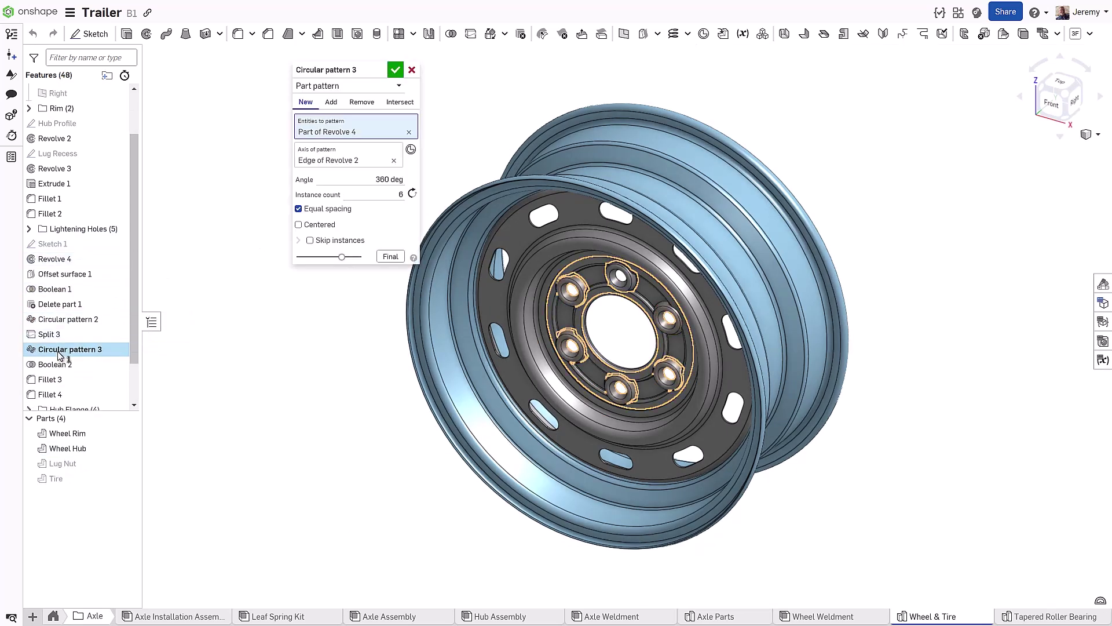
{"action": "left_click", "coordinate": [367, 194]}
{"action": "key", "text": "Return"}
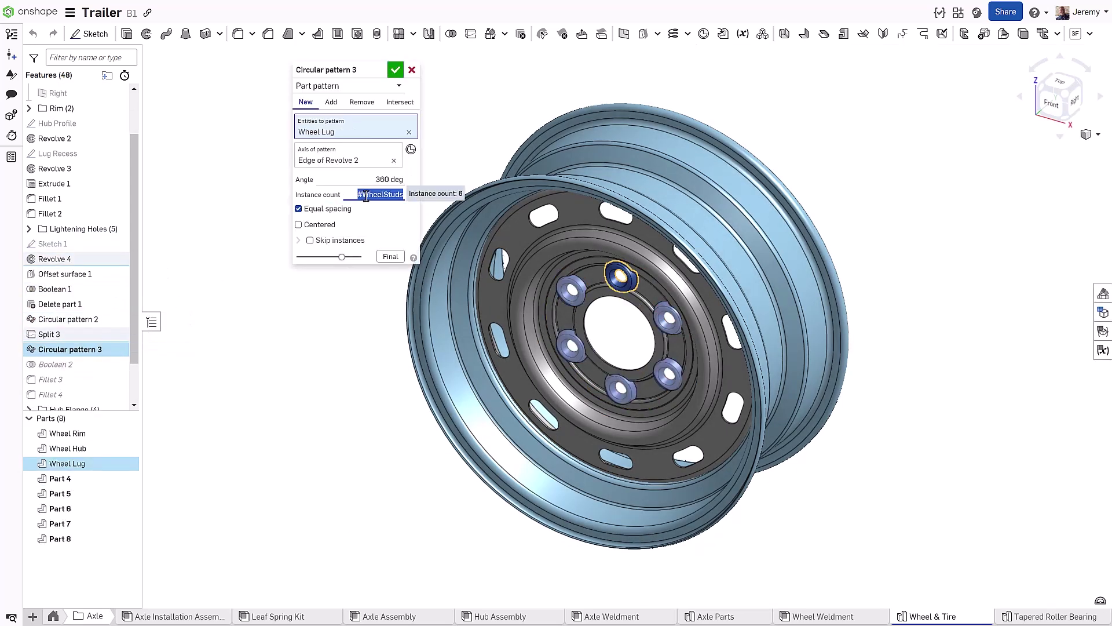
{"action": "key", "text": "Return"}
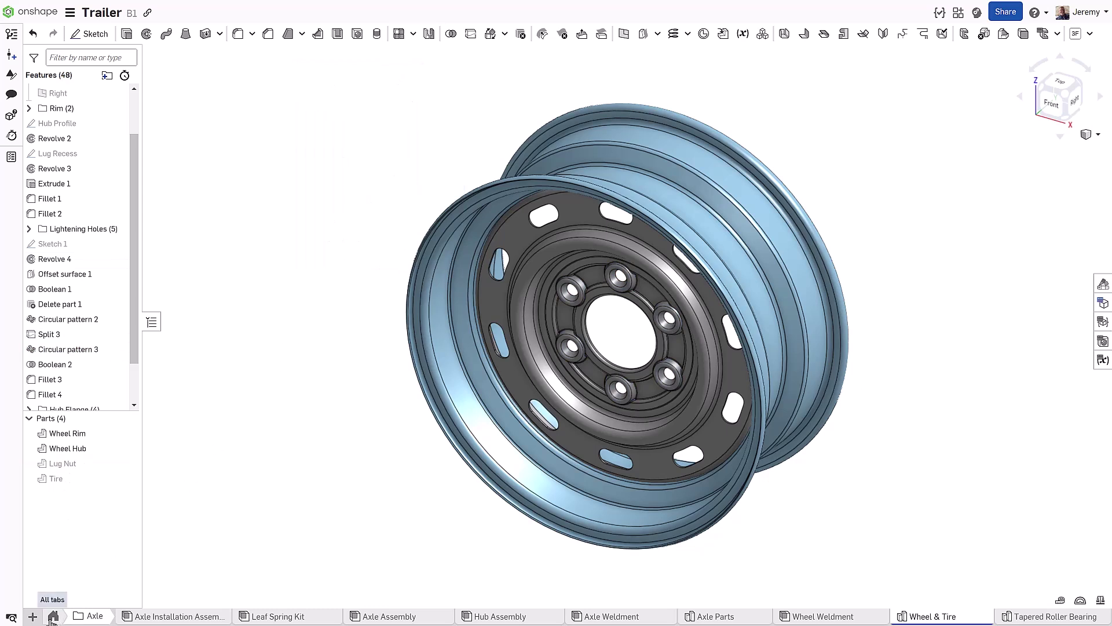
{"action": "left_click", "coordinate": [52, 618]}
Change WheelStuds to 5 in Variable Studio 1 and view the five-stud hub in Trailer Assembly
{"action": "left_click", "coordinate": [231, 619]}
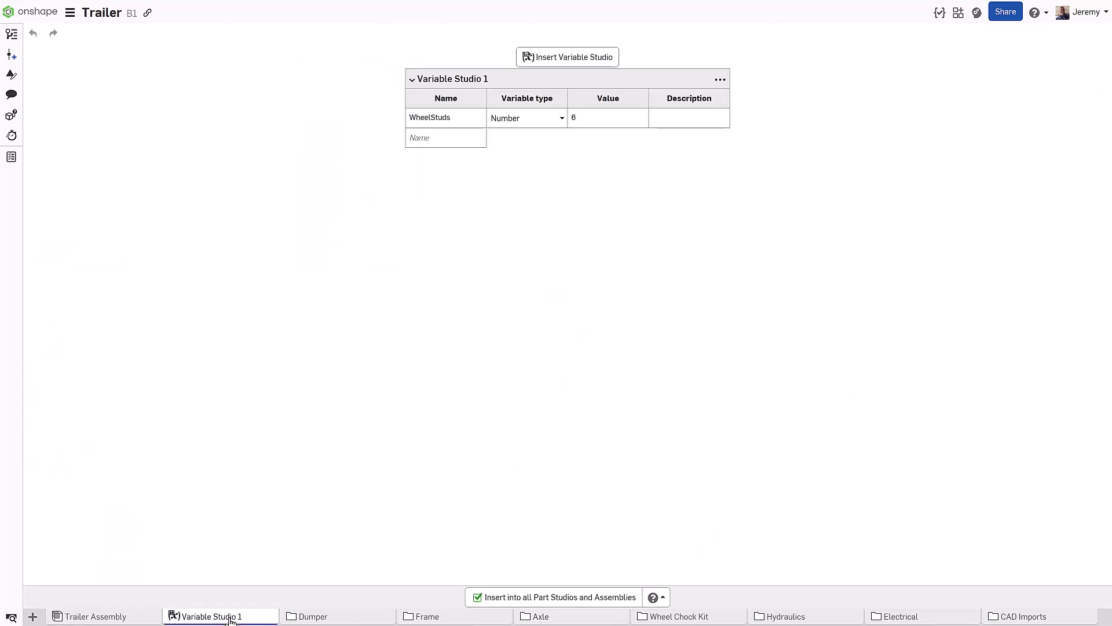
{"action": "left_click", "coordinate": [610, 127]}
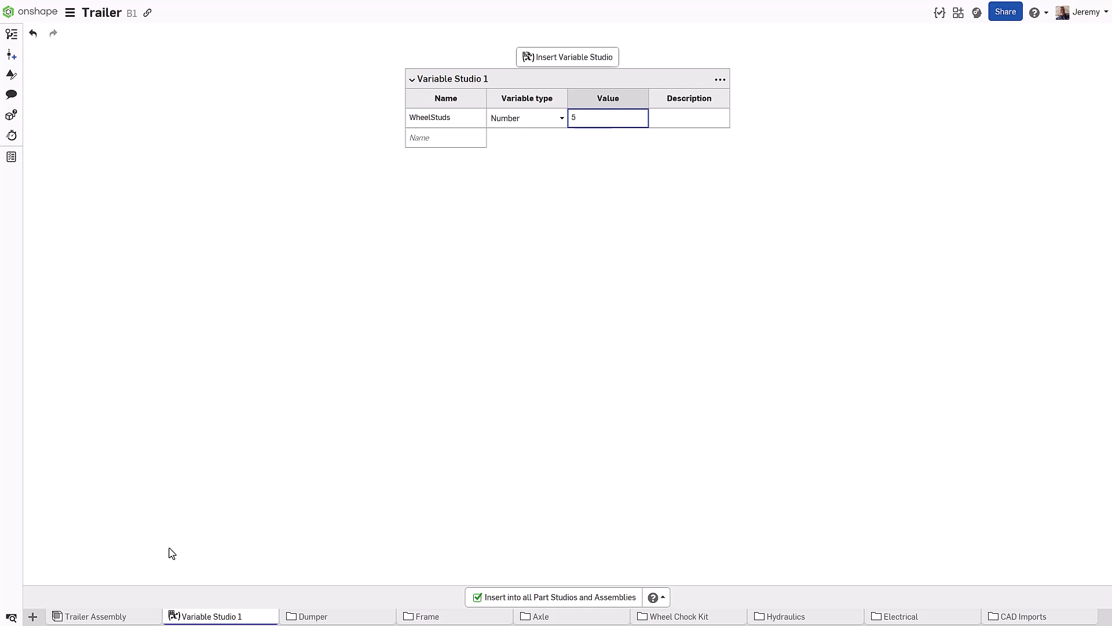
{"action": "left_click", "coordinate": [132, 617]}
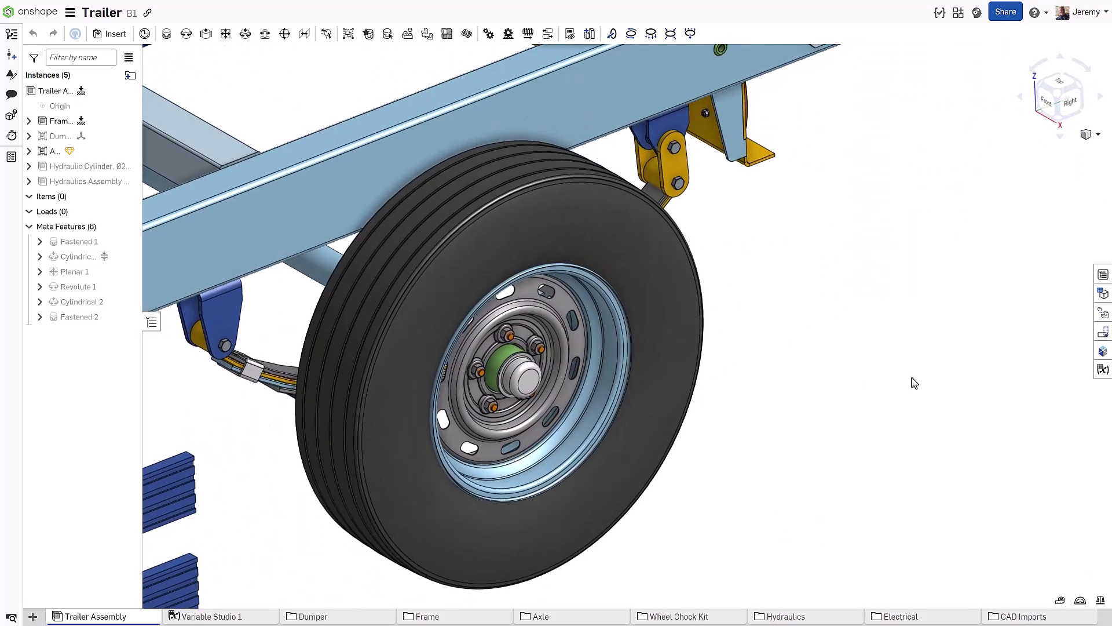
Switch to the Main workspace and start merging workspace B1 into it
{"action": "left_click", "coordinate": [13, 36]}
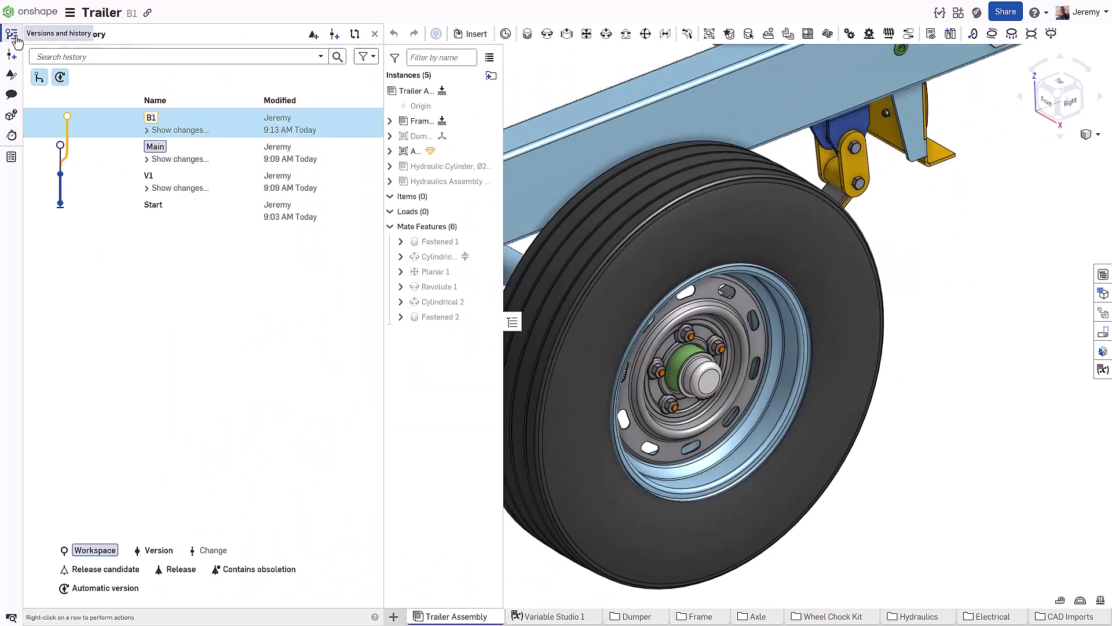
{"action": "left_click", "coordinate": [219, 156]}
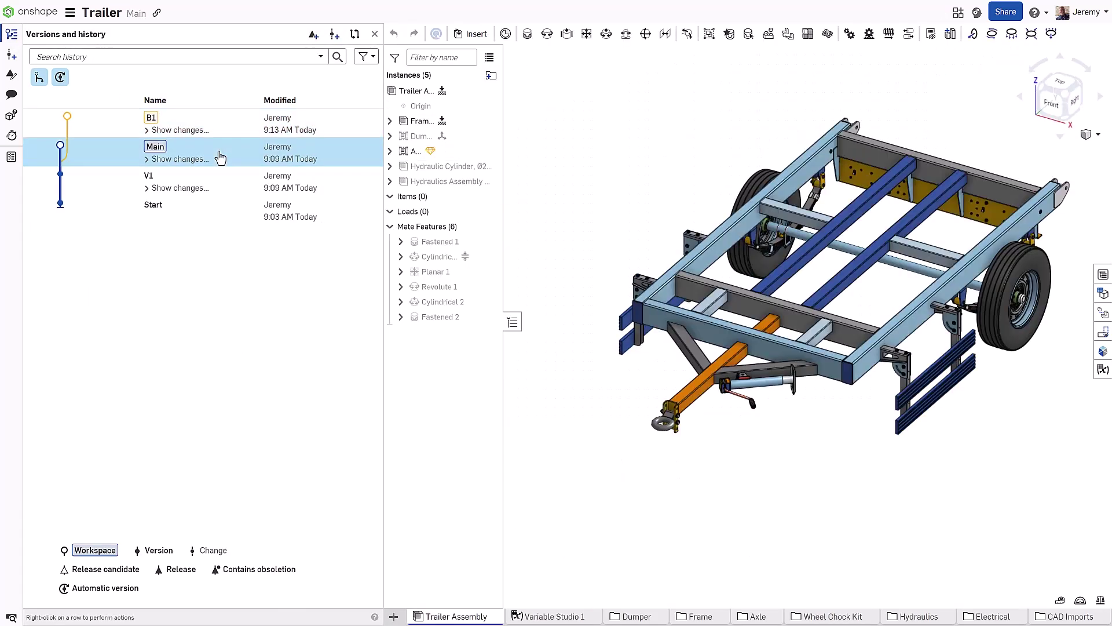
{"action": "right_click", "coordinate": [228, 121]}
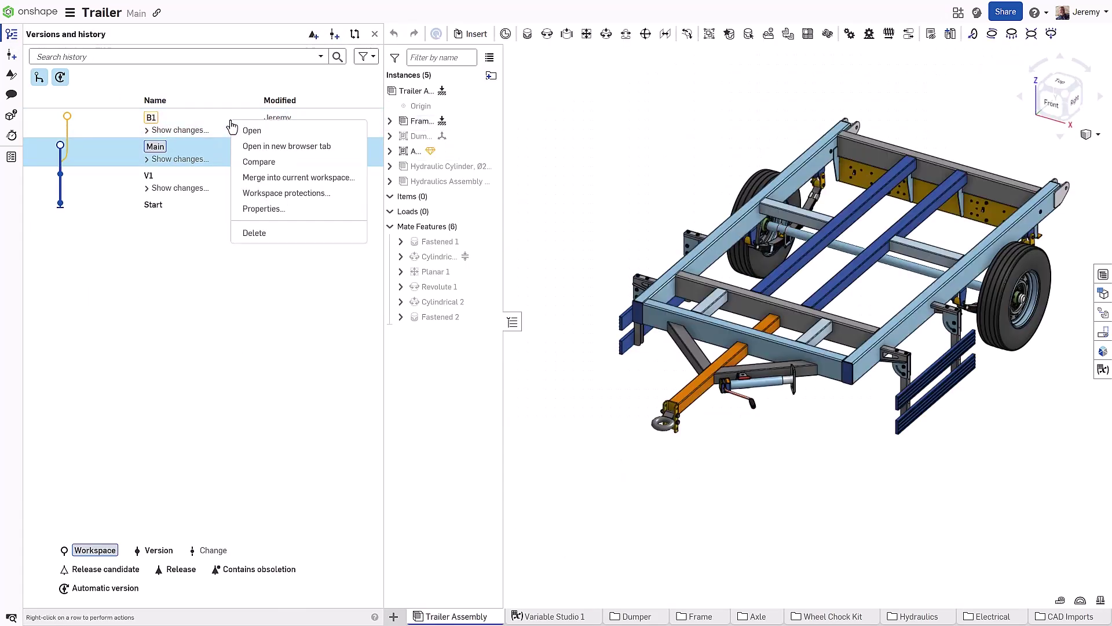
{"action": "left_click", "coordinate": [251, 178]}
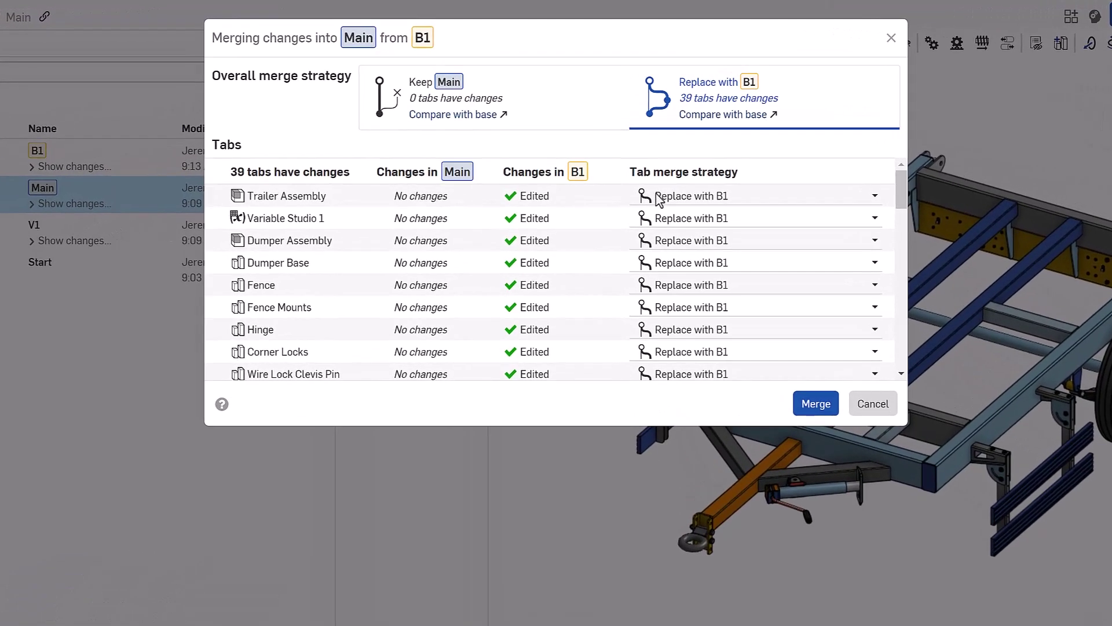
{"action": "left_click_drag", "start_coordinate": [902, 182], "coordinate": [929, 177]}
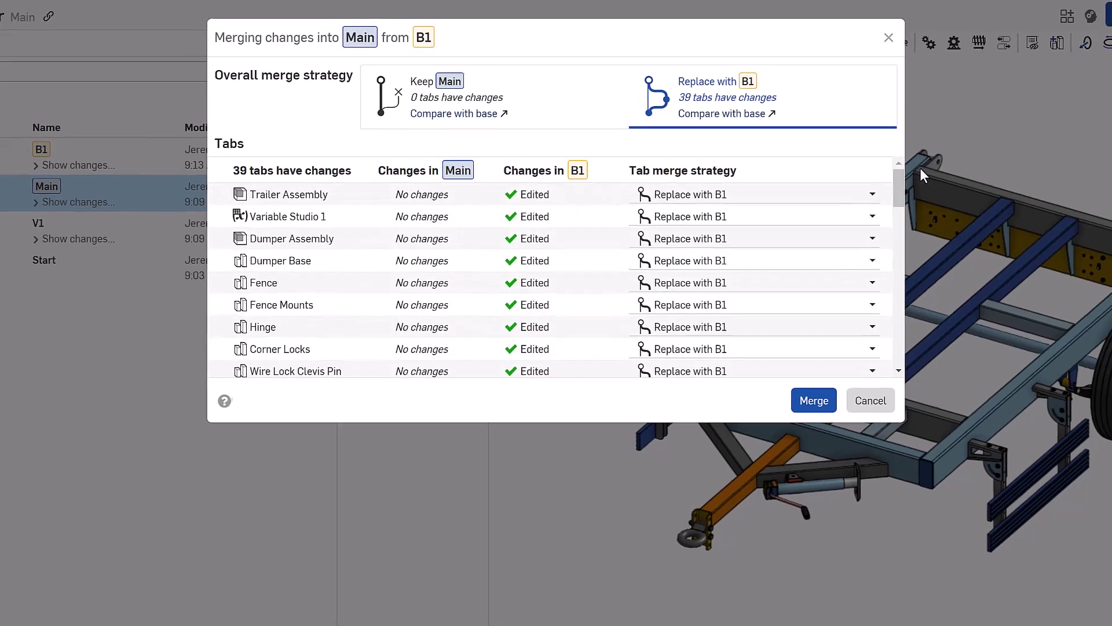
Cancel the merge and uncheck Insert into all Part Studios and Assemblies in Variable Studio 1
{"action": "left_click", "coordinate": [807, 318]}
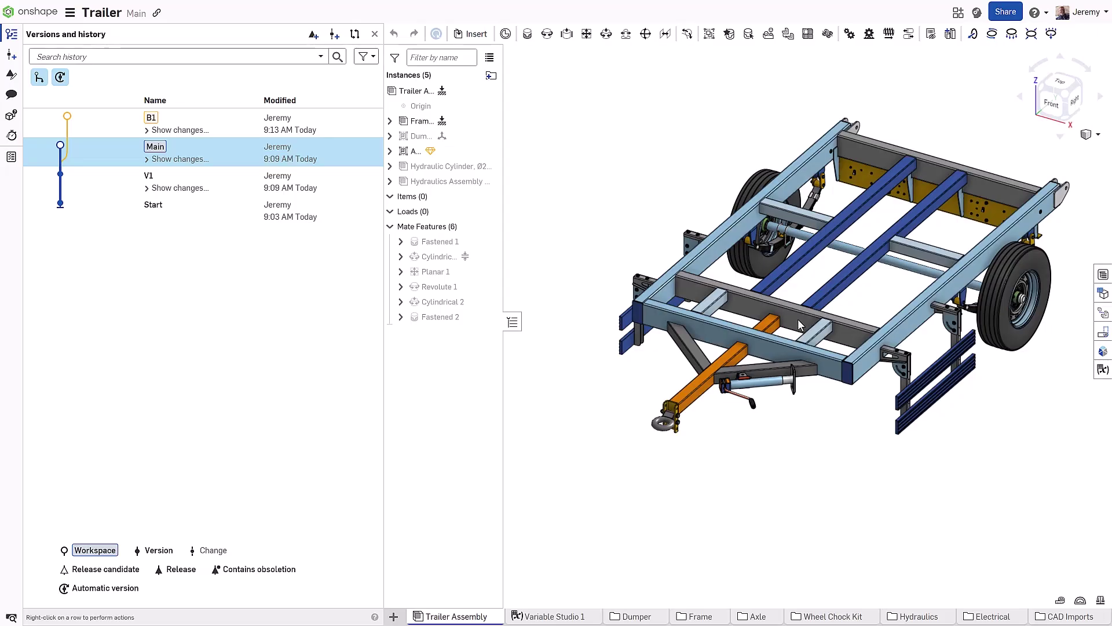
{"action": "left_click", "coordinate": [566, 617]}
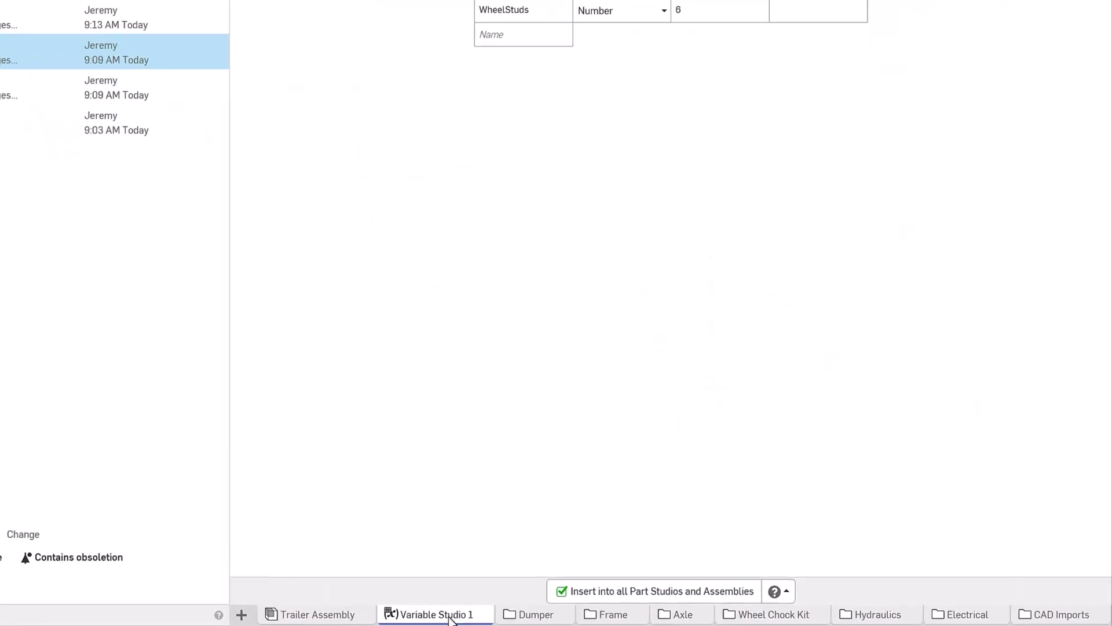
{"action": "left_click", "coordinate": [401, 585]}
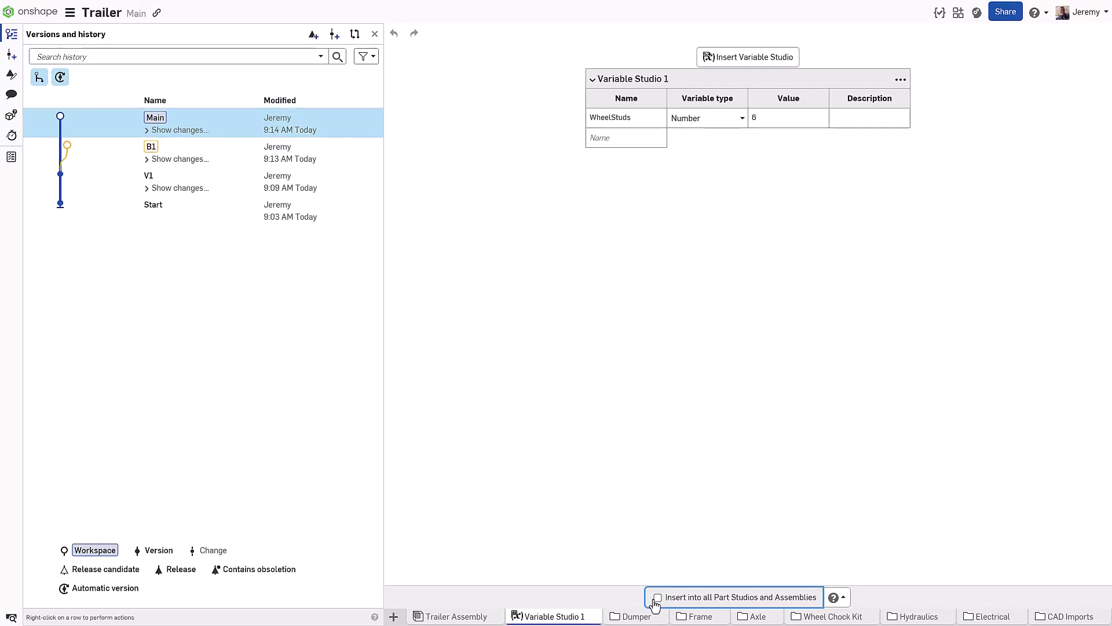
Save version V2 of Main and branch a new workspace B2 from it
{"action": "left_click", "coordinate": [11, 55]}
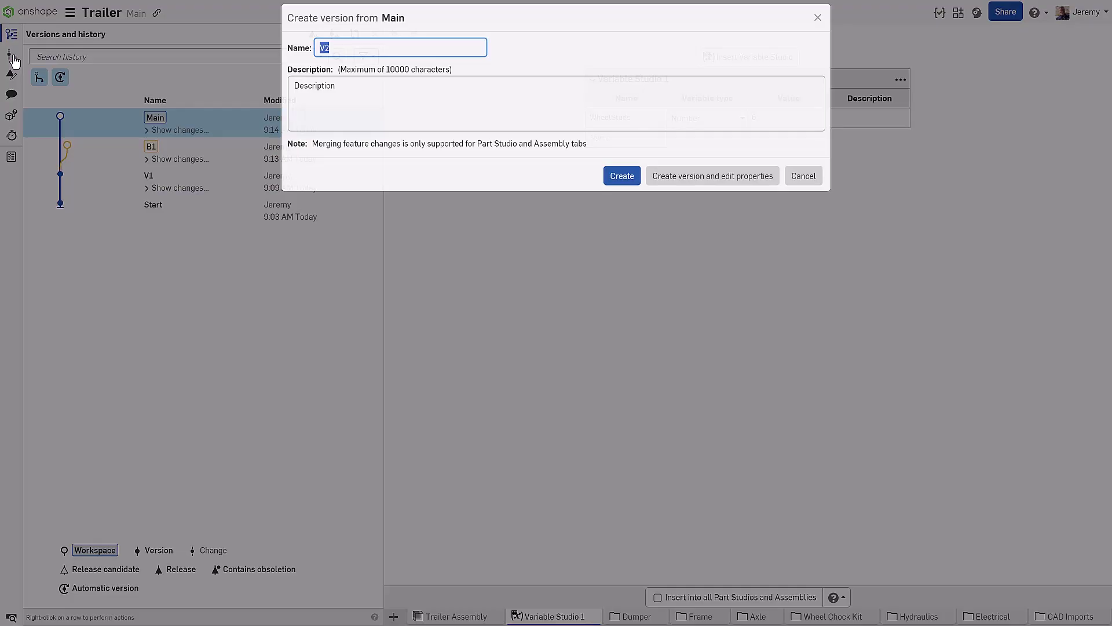
{"action": "key", "text": "Return"}
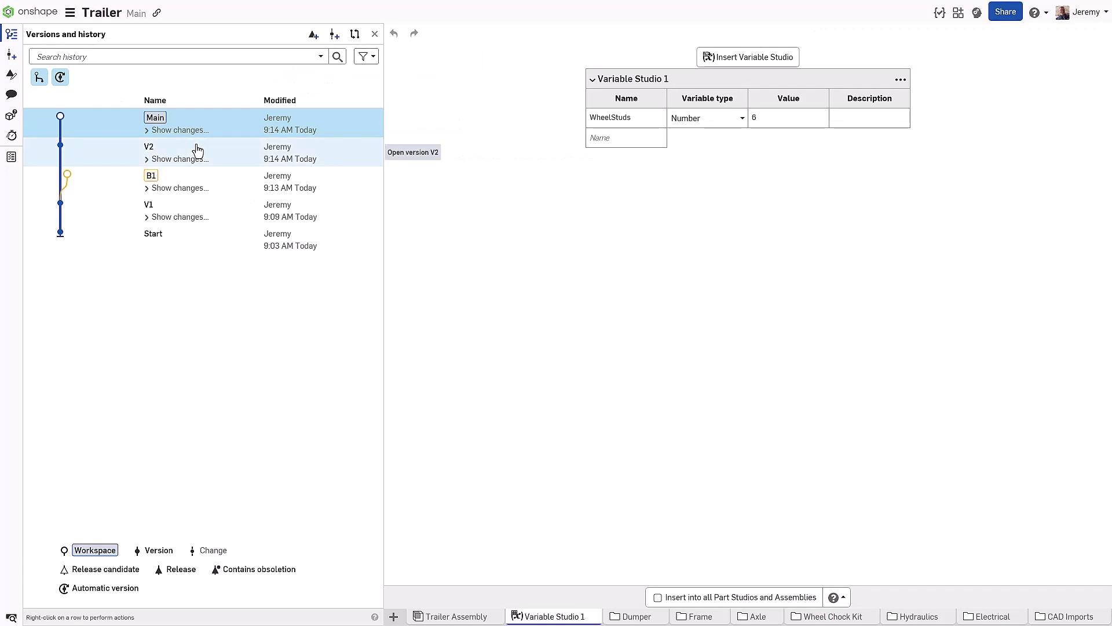
{"action": "right_click", "coordinate": [200, 152]}
{"action": "left_click", "coordinate": [206, 186]}
{"action": "key", "text": "Return"}
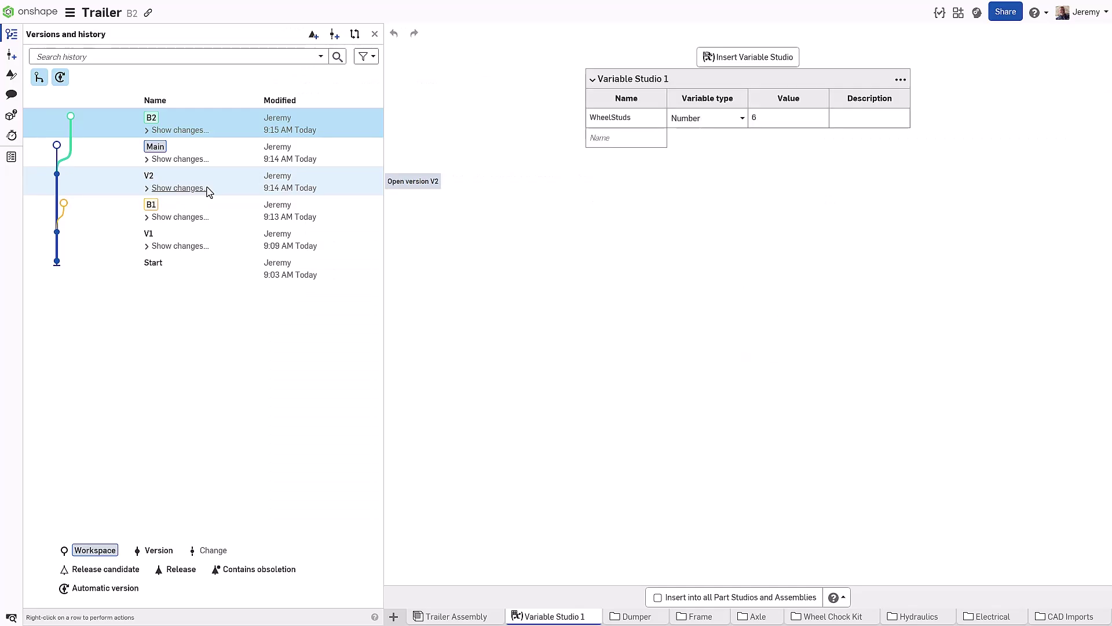
Insert Variable Studio 1 (WheelStuds) into Axle Parts' variable table, then zoom onto the hub
{"action": "left_click", "coordinate": [753, 616]}
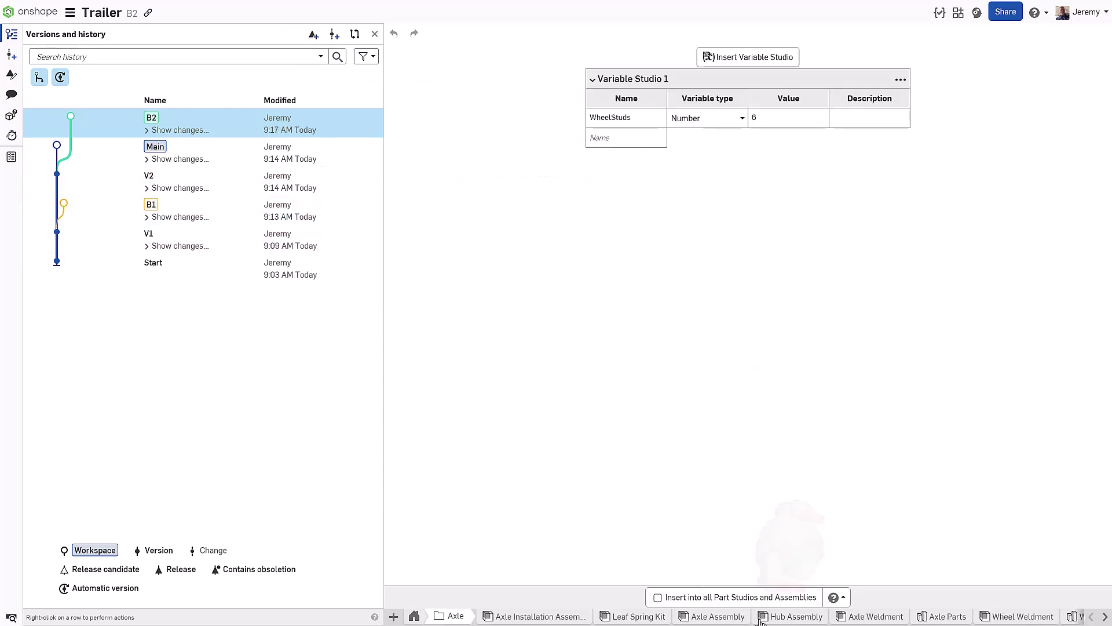
{"action": "left_click", "coordinate": [943, 617]}
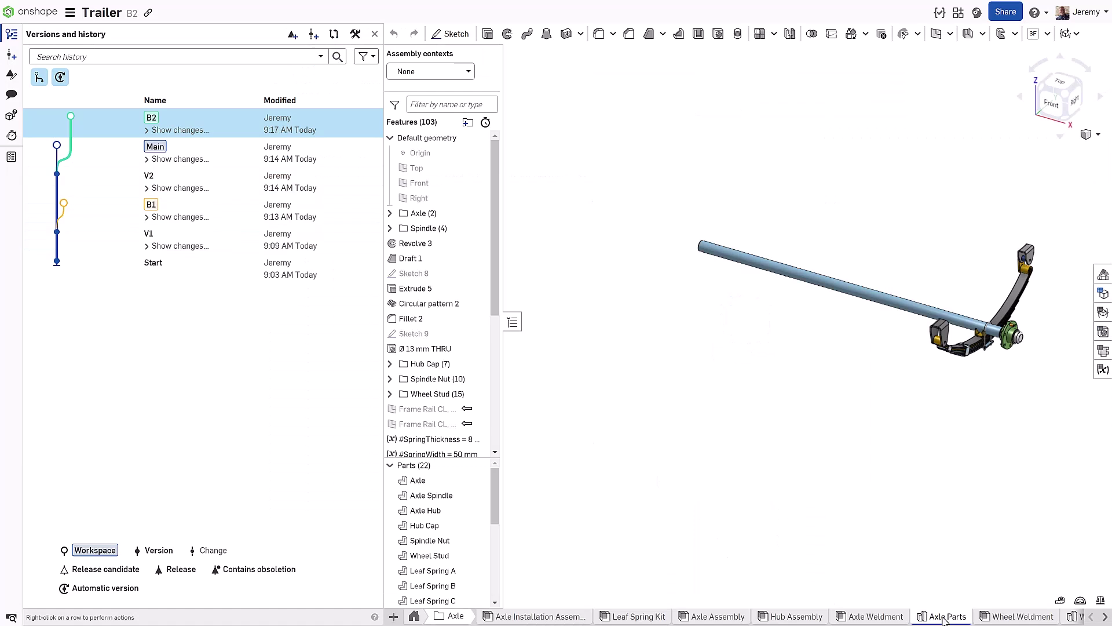
{"action": "left_click", "coordinate": [375, 33]}
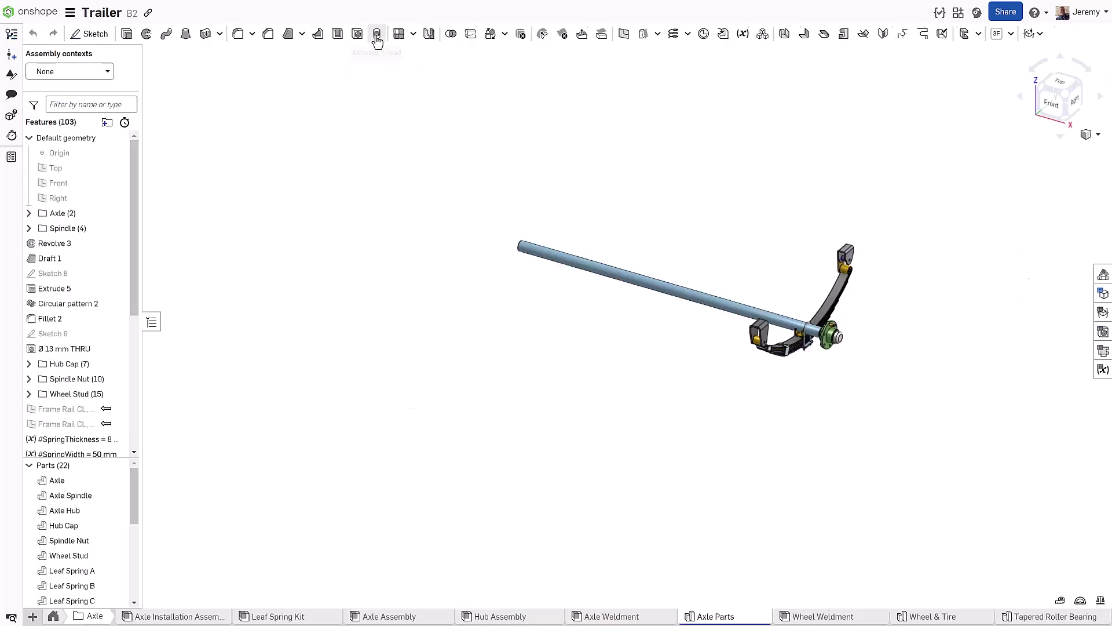
{"action": "left_click", "coordinate": [1099, 370]}
{"action": "left_click", "coordinate": [910, 596]}
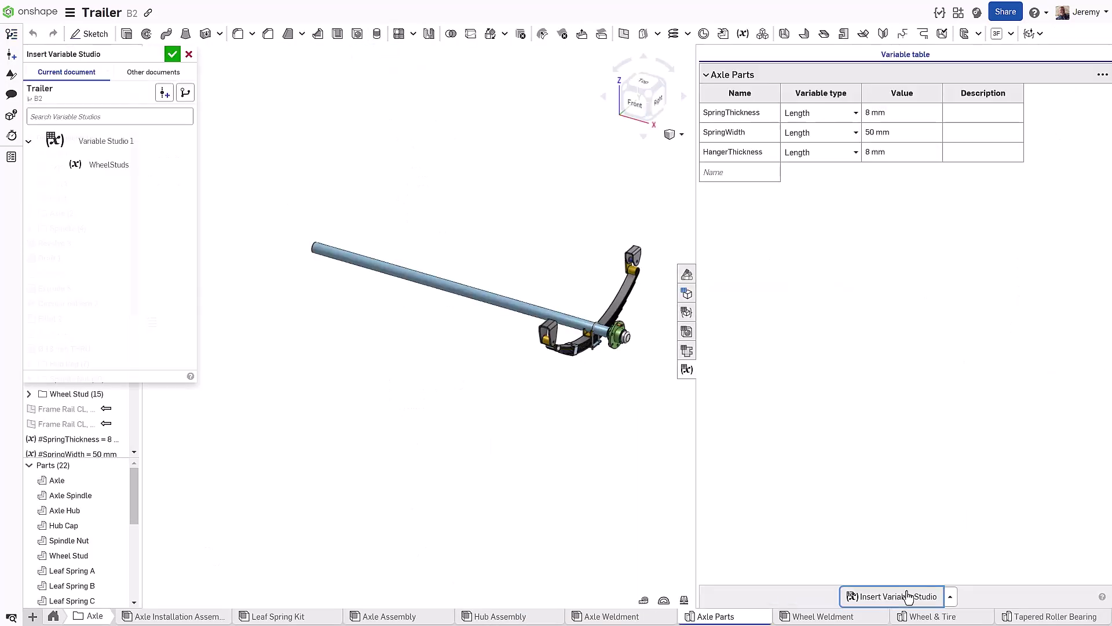
{"action": "left_click", "coordinate": [110, 170]}
{"action": "left_click", "coordinate": [173, 54]}
{"action": "key", "text": "w"}
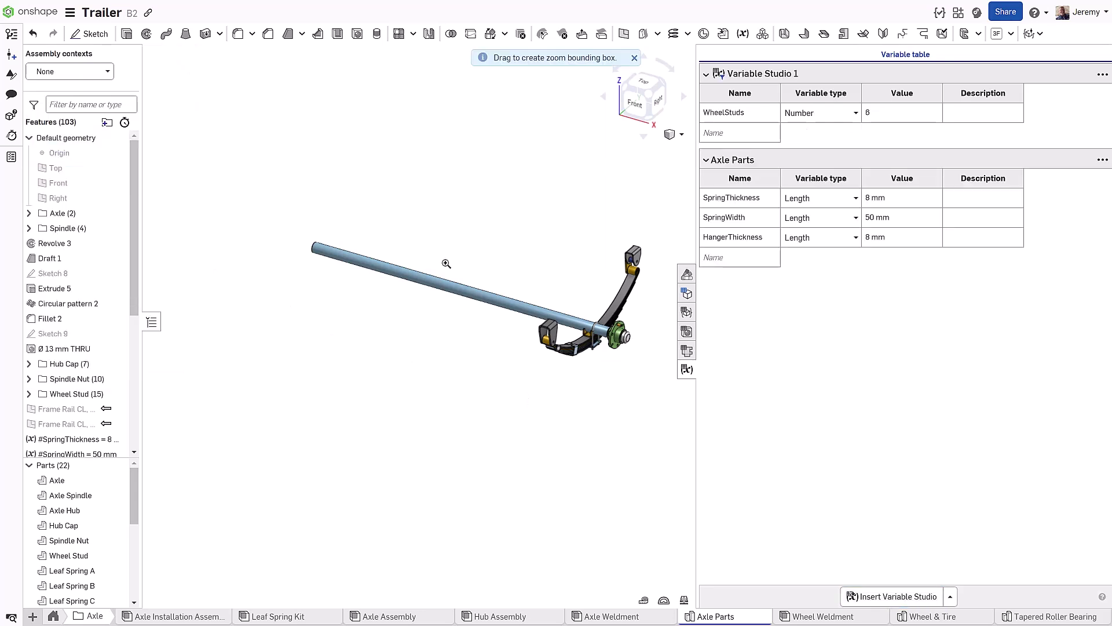
{"action": "left_click_drag", "start_coordinate": [576, 307], "coordinate": [661, 366]}
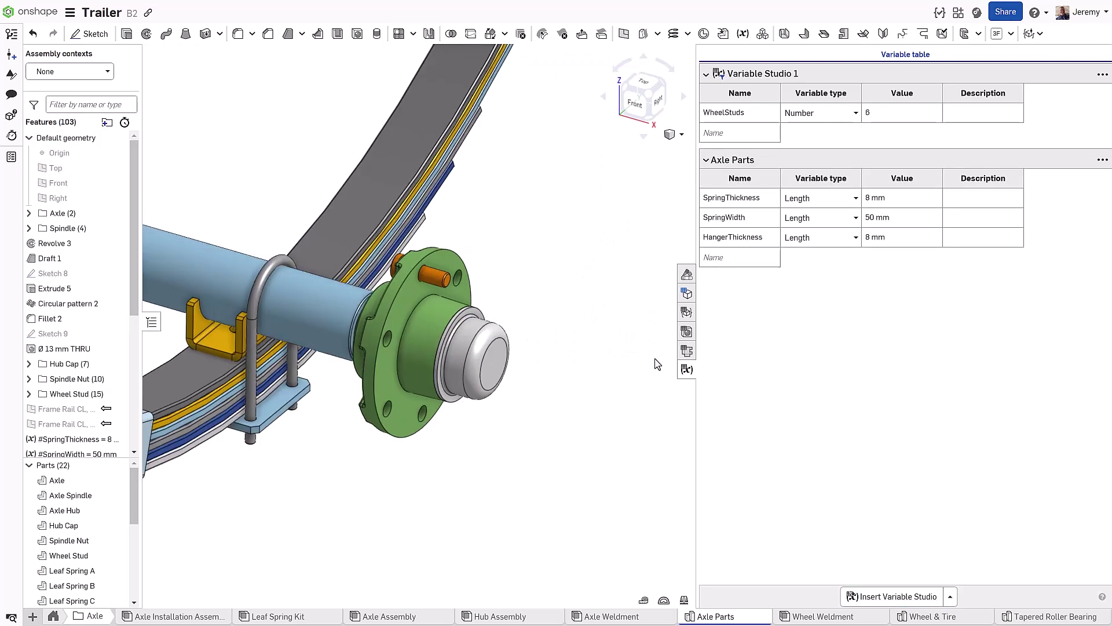
Set the axle hub's Circular pattern 2 instance count to #WheelStuds
{"action": "double_click", "coordinate": [63, 304]}
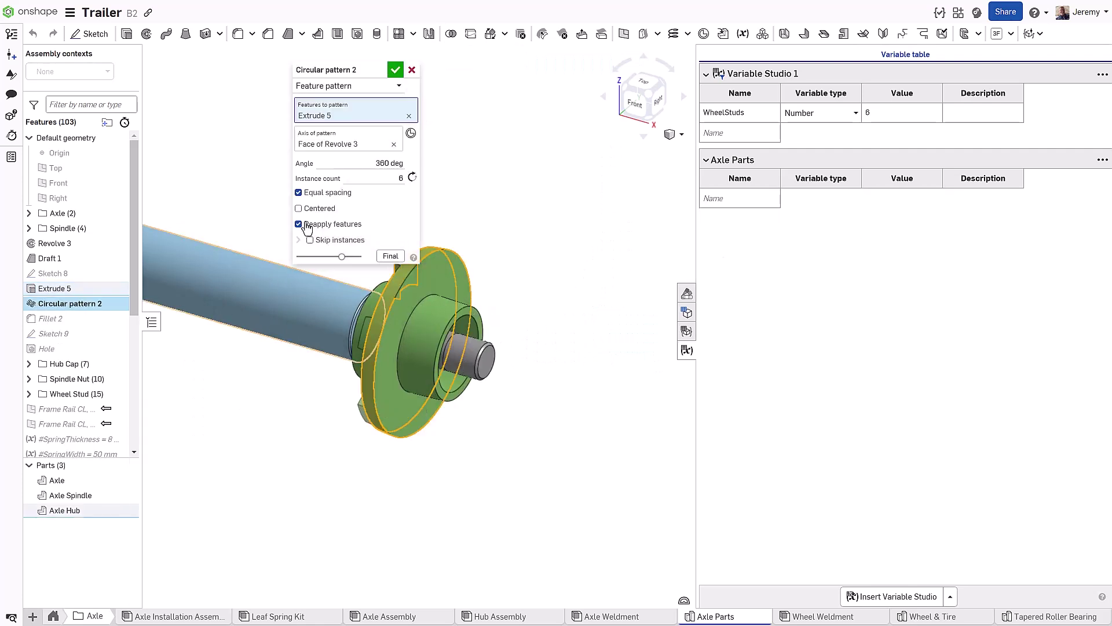
{"action": "left_click", "coordinate": [362, 179]}
{"action": "type", "text": "#WheelStuds"}
{"action": "key", "text": "Return"}
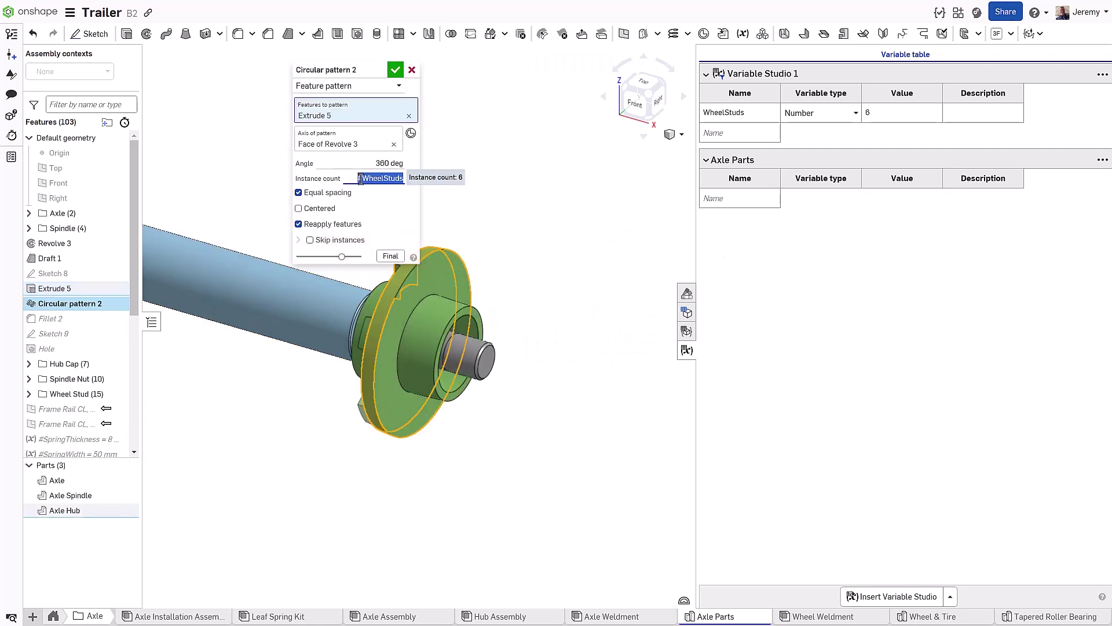
{"action": "key", "text": "Return"}
Drive the Sketch 9 dimension with #WheelStuds, accept the sketch, and close the variable table
{"action": "double_click", "coordinate": [73, 334]}
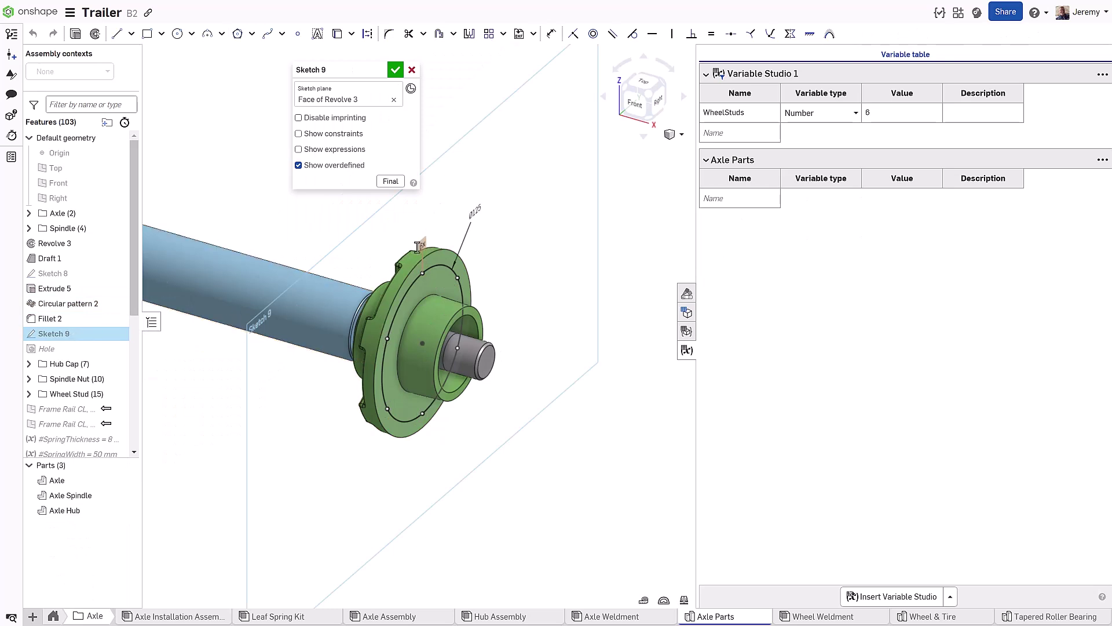
{"action": "double_click", "coordinate": [420, 245]}
{"action": "type", "text": "#"}
{"action": "key", "text": "Return"}
{"action": "left_click", "coordinate": [402, 70]}
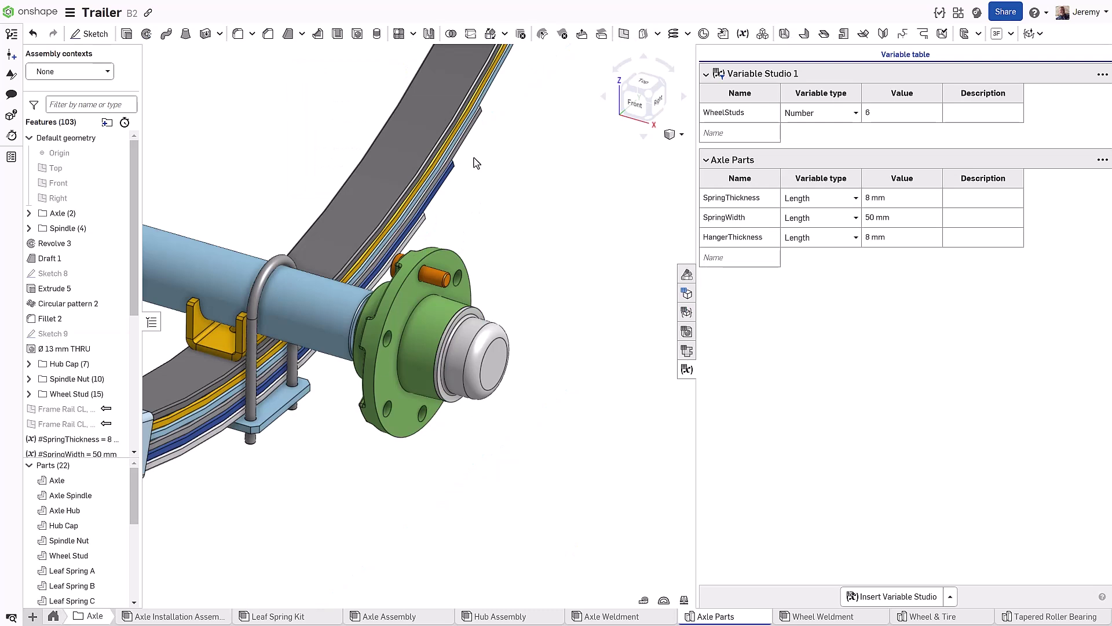
{"action": "left_click", "coordinate": [687, 369]}
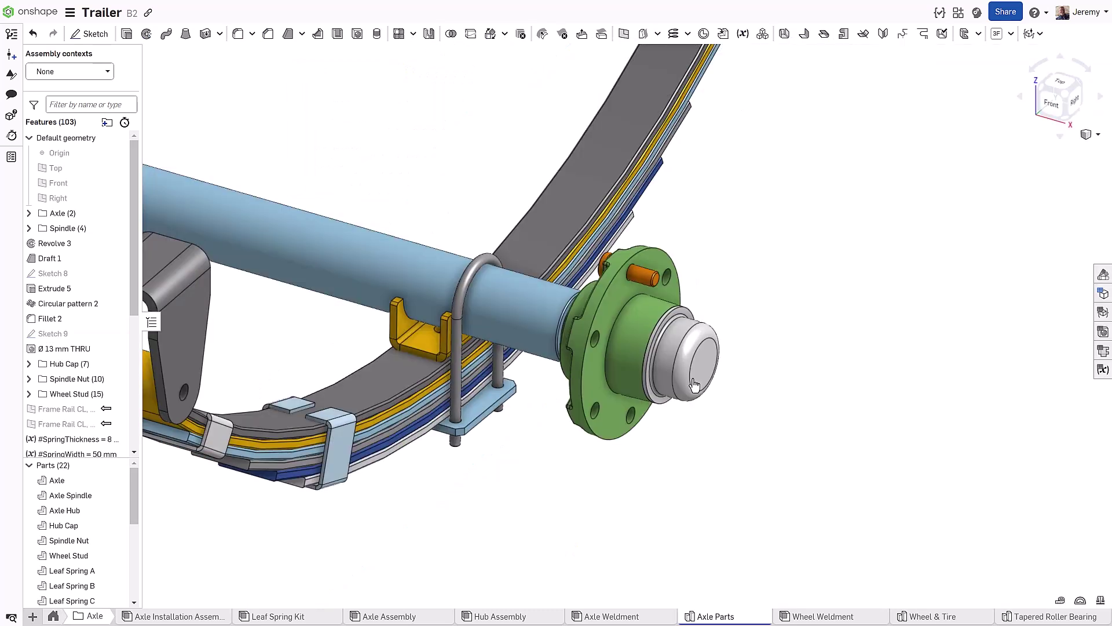
In Wheel & Tire, insert Variable Studio 1 with its WheelStuds variable into the variable table
{"action": "left_click", "coordinate": [926, 618]}
{"action": "left_click", "coordinate": [1102, 361]}
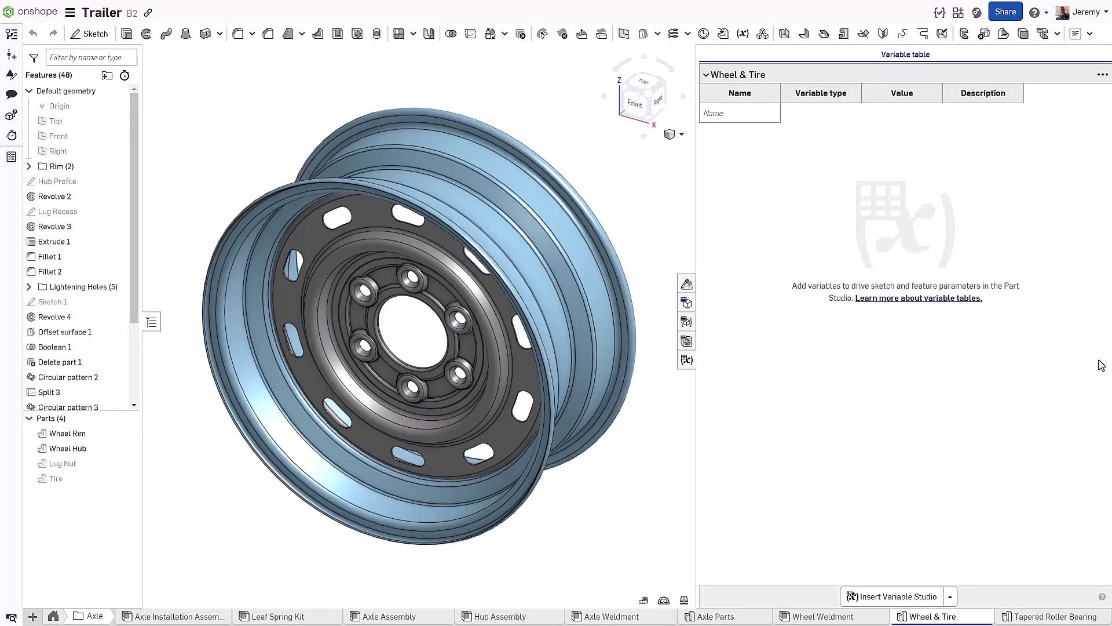
{"action": "left_click", "coordinate": [907, 597]}
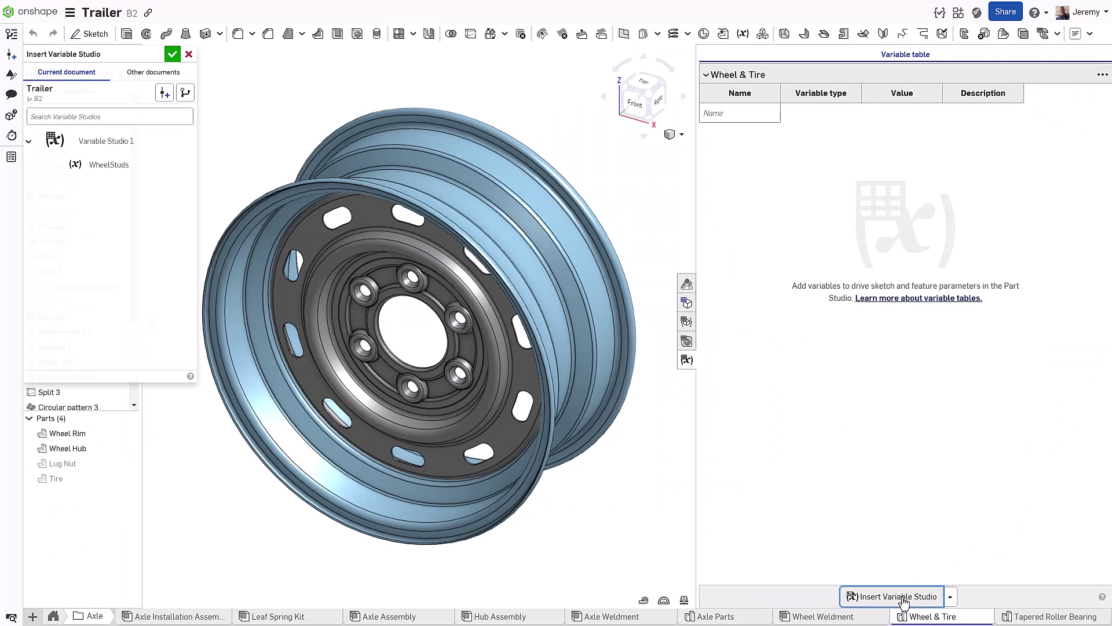
{"action": "left_click", "coordinate": [121, 170]}
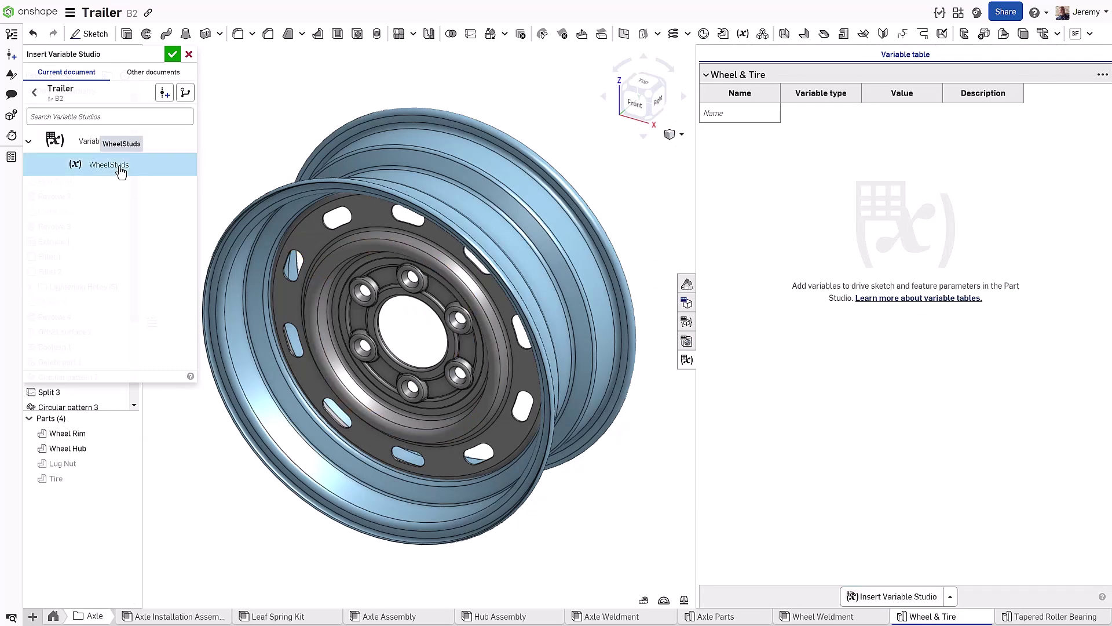
{"action": "left_click", "coordinate": [177, 54]}
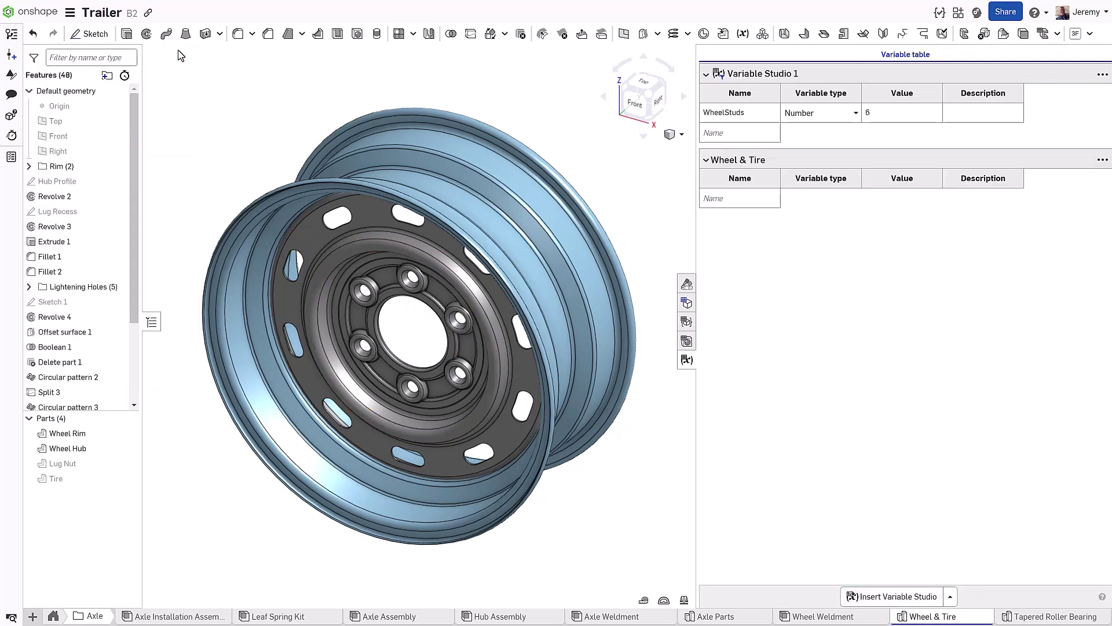
Set the wheel's Circular pattern 2 instance count to #WheelStuds
{"action": "left_click", "coordinate": [685, 362]}
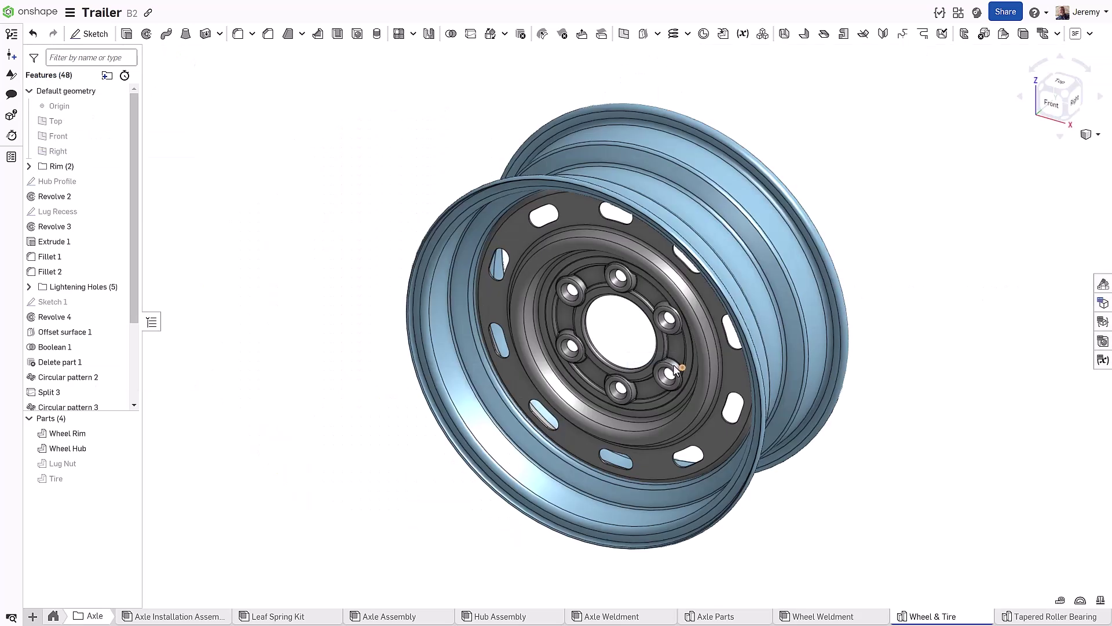
{"action": "double_click", "coordinate": [68, 378]}
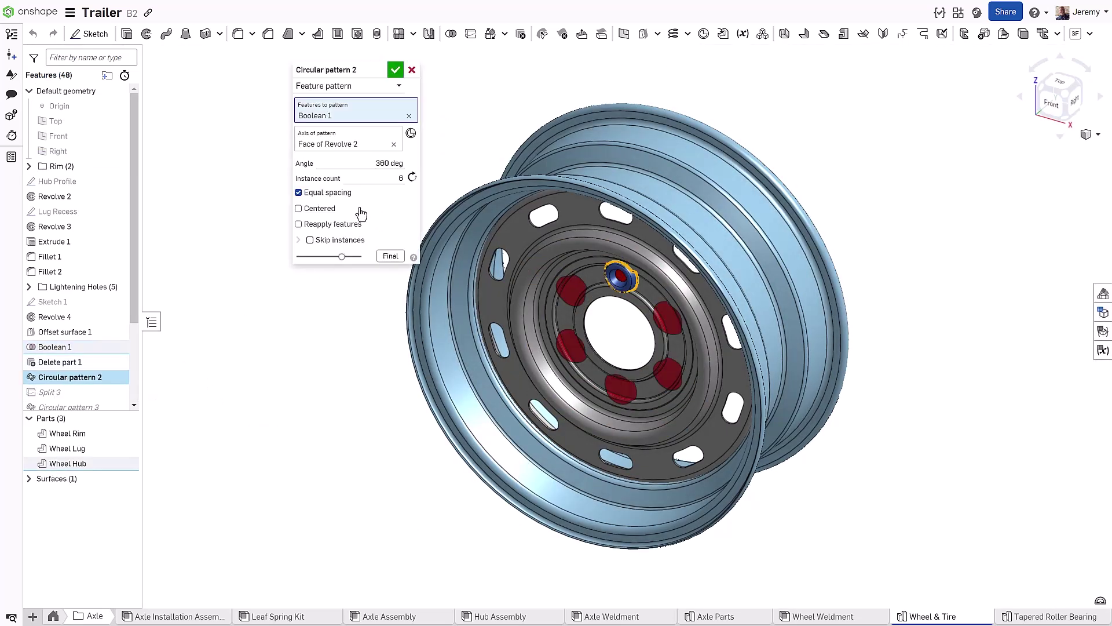
{"action": "left_click", "coordinate": [379, 176]}
{"action": "type", "text": "#"}
{"action": "key", "text": "Return"}
{"action": "key", "text": "Return"}
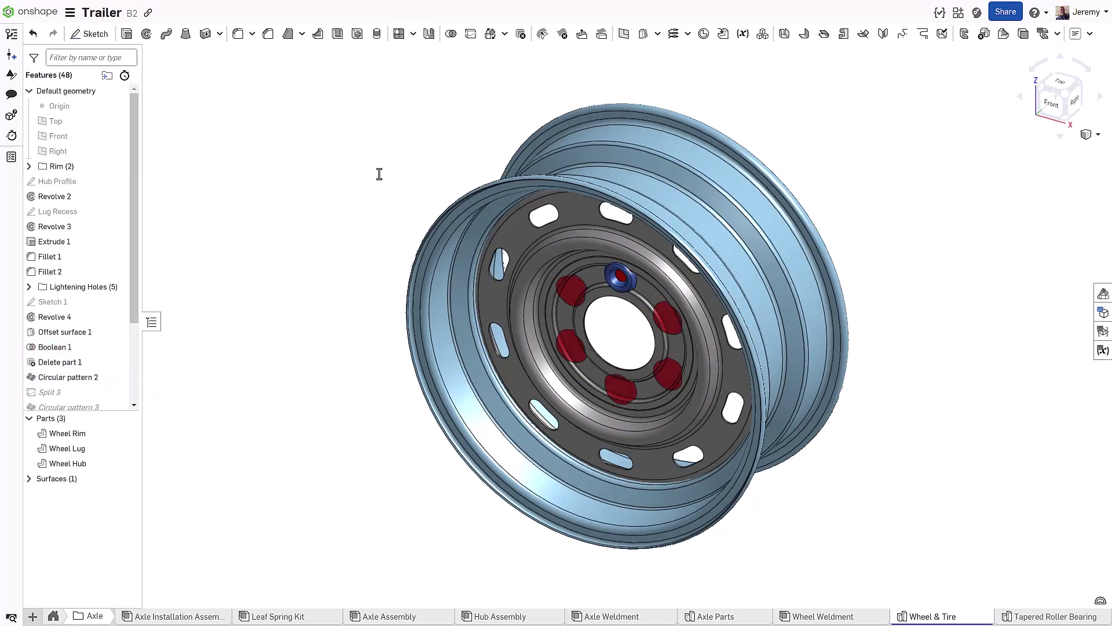
Set the lug nut Circular pattern 3 instance count to #WheelStuds
{"action": "scroll", "coordinate": [73, 324], "scroll_direction": "down", "scroll_amount": 2}
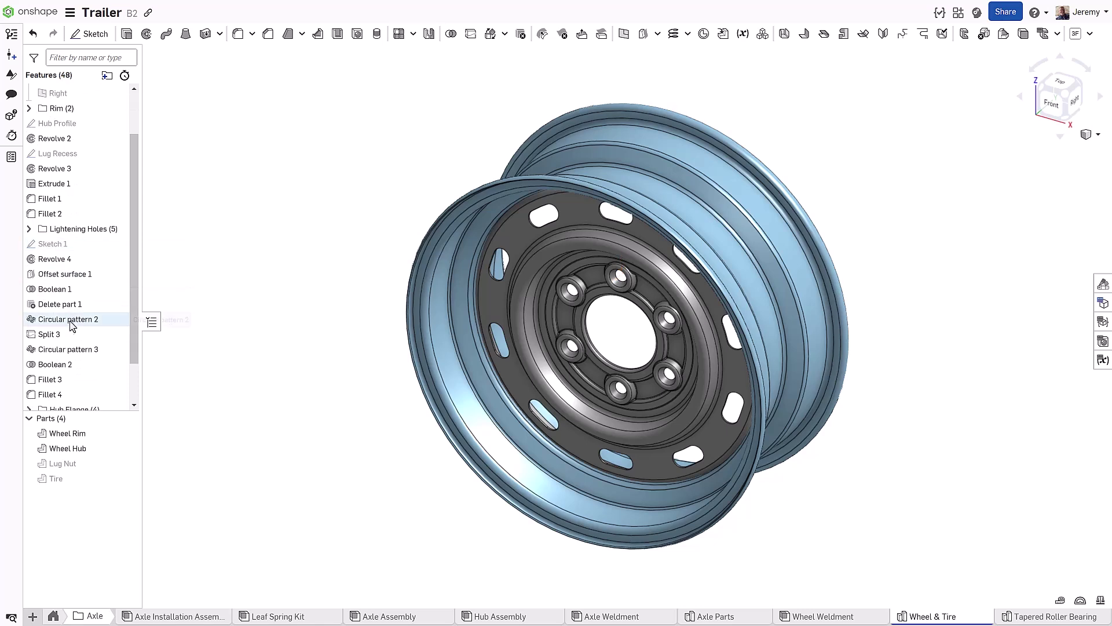
{"action": "double_click", "coordinate": [66, 350]}
{"action": "left_click", "coordinate": [374, 194]}
{"action": "type", "text": "#"}
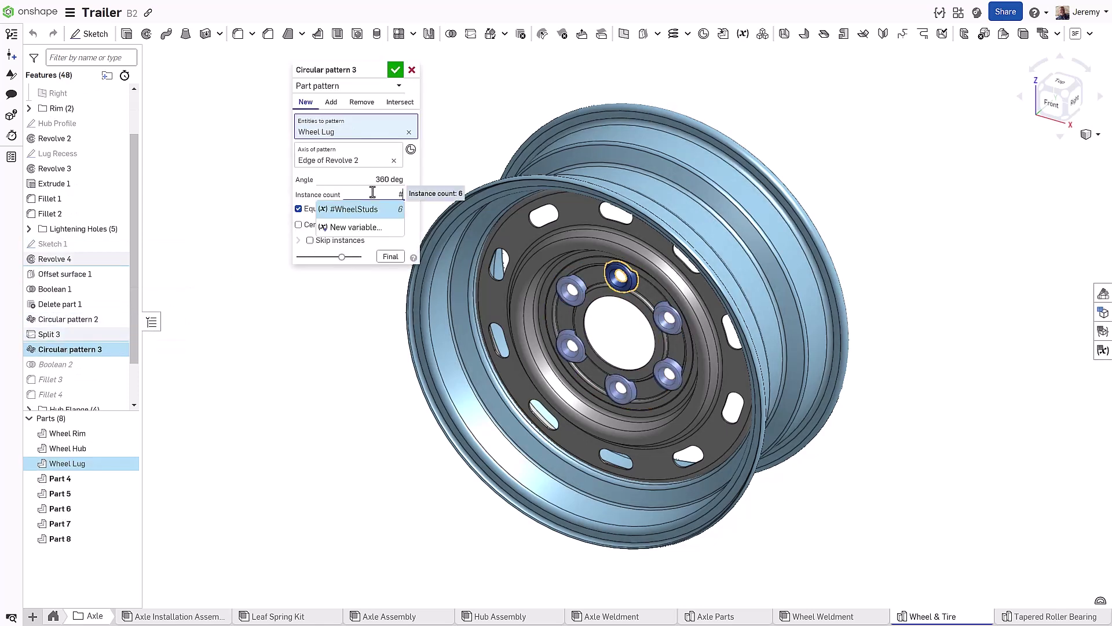
{"action": "key", "text": "Return"}
{"action": "key", "text": "Return"}
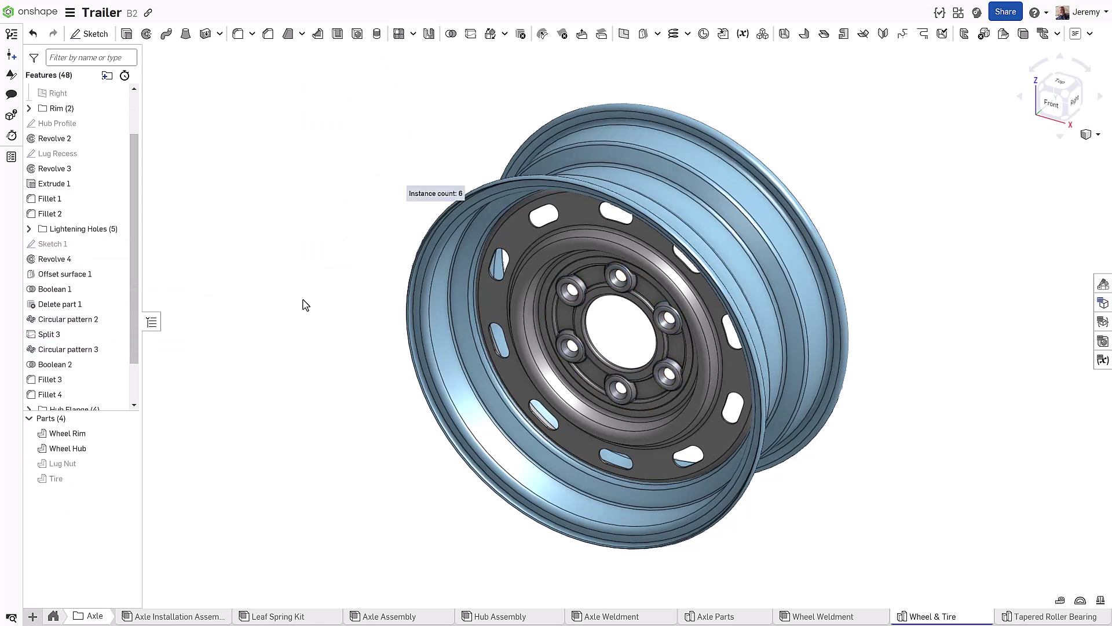
{"action": "left_click", "coordinate": [52, 616]}
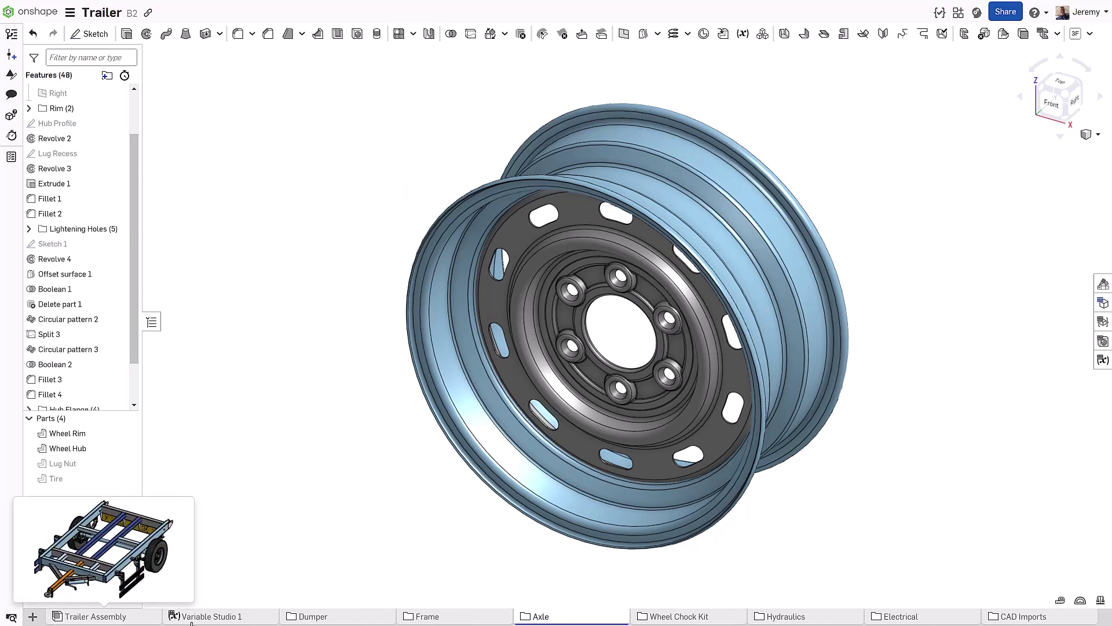
Change WheelStuds to 5 in Variable Studio 1 and check the Trailer Assembly's five-lug wheels
{"action": "left_click", "coordinate": [211, 617]}
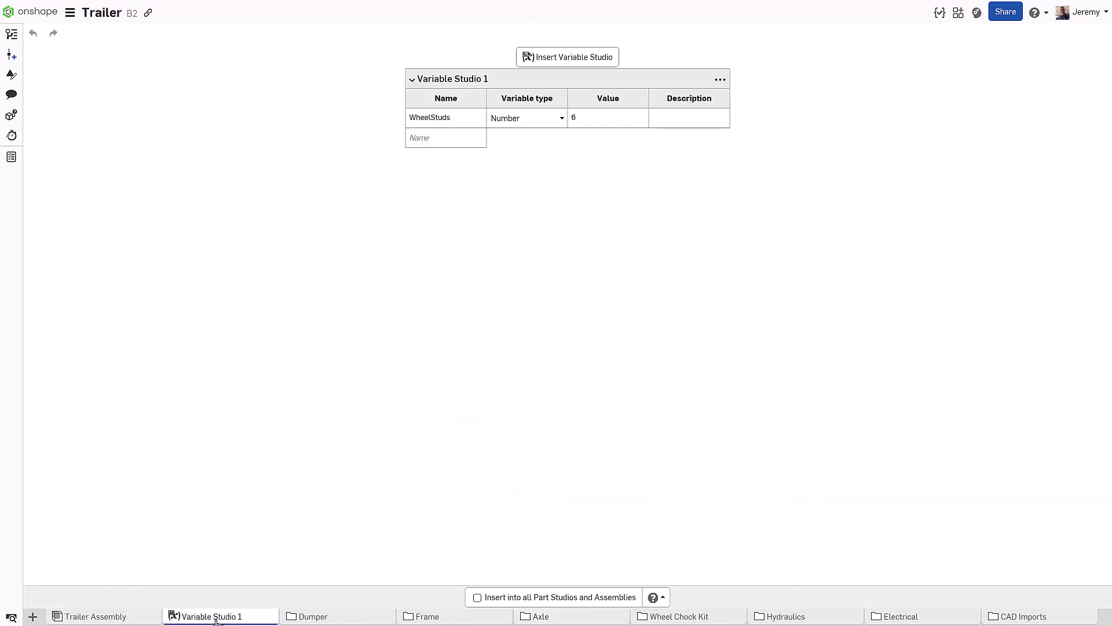
{"action": "left_click", "coordinate": [621, 124]}
{"action": "type", "text": "5"}
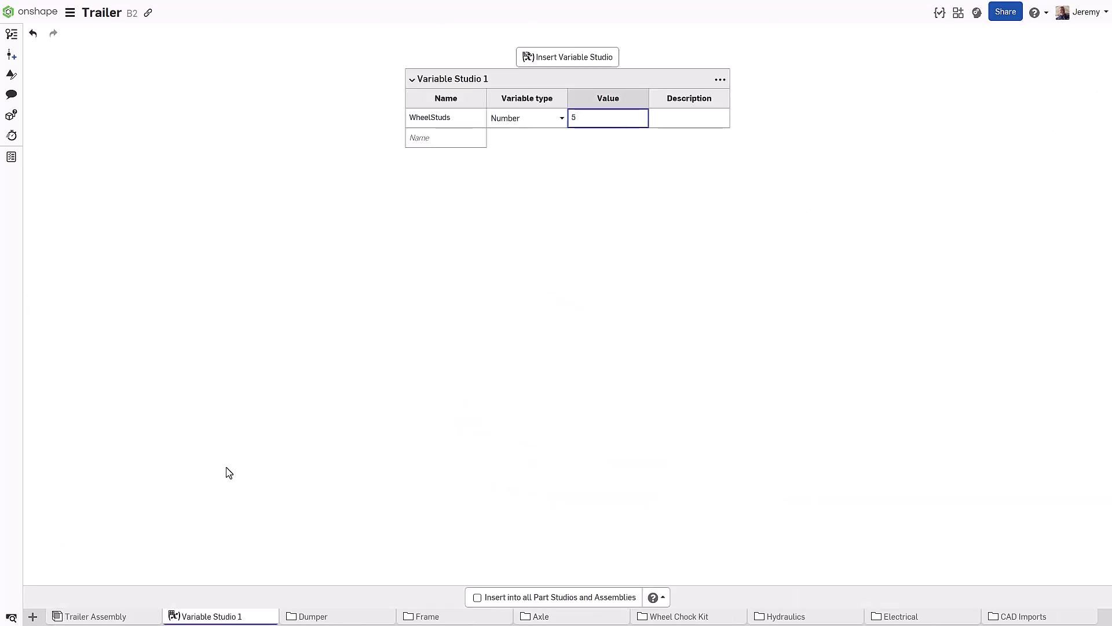
{"action": "left_click", "coordinate": [96, 617]}
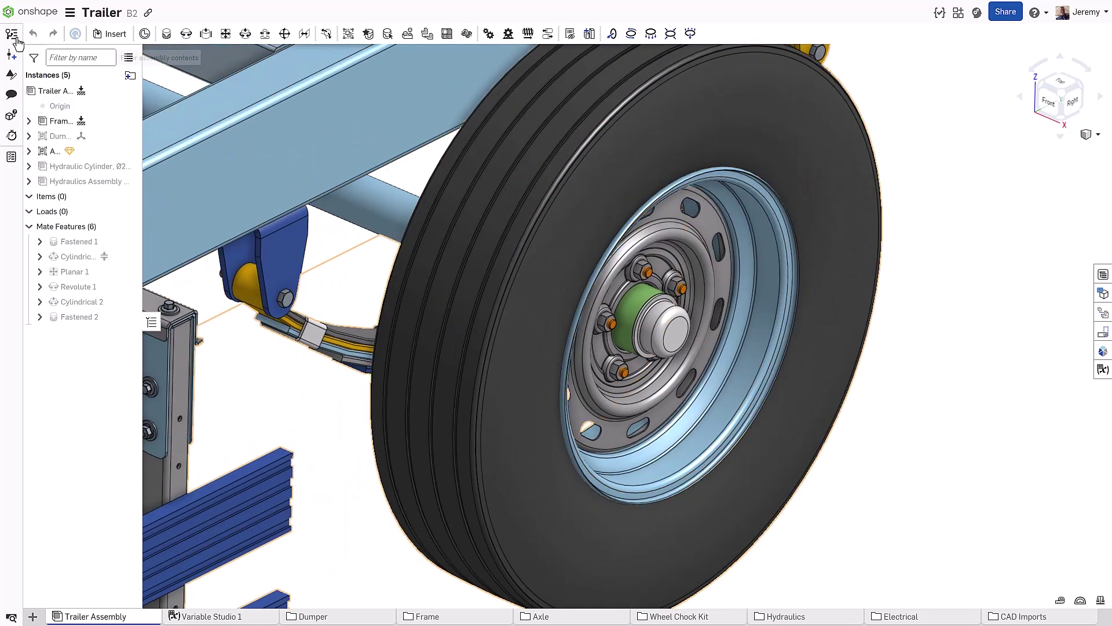
From Versions and history, switch to Main and merge branch B2 into it
{"action": "left_click", "coordinate": [12, 36]}
{"action": "left_click", "coordinate": [228, 154]}
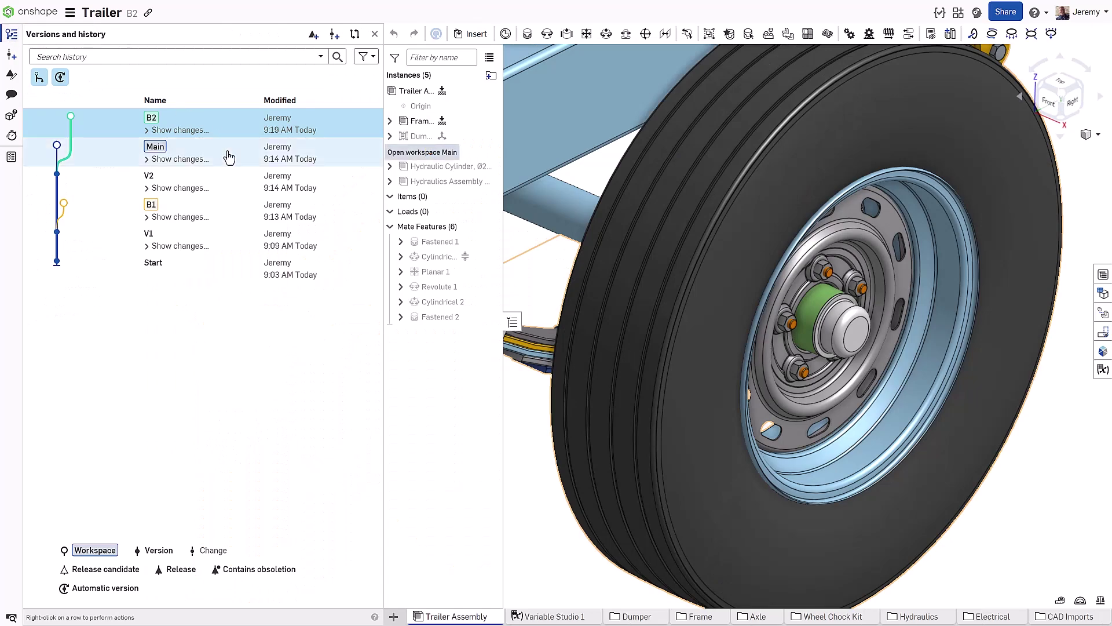
{"action": "right_click", "coordinate": [231, 124]}
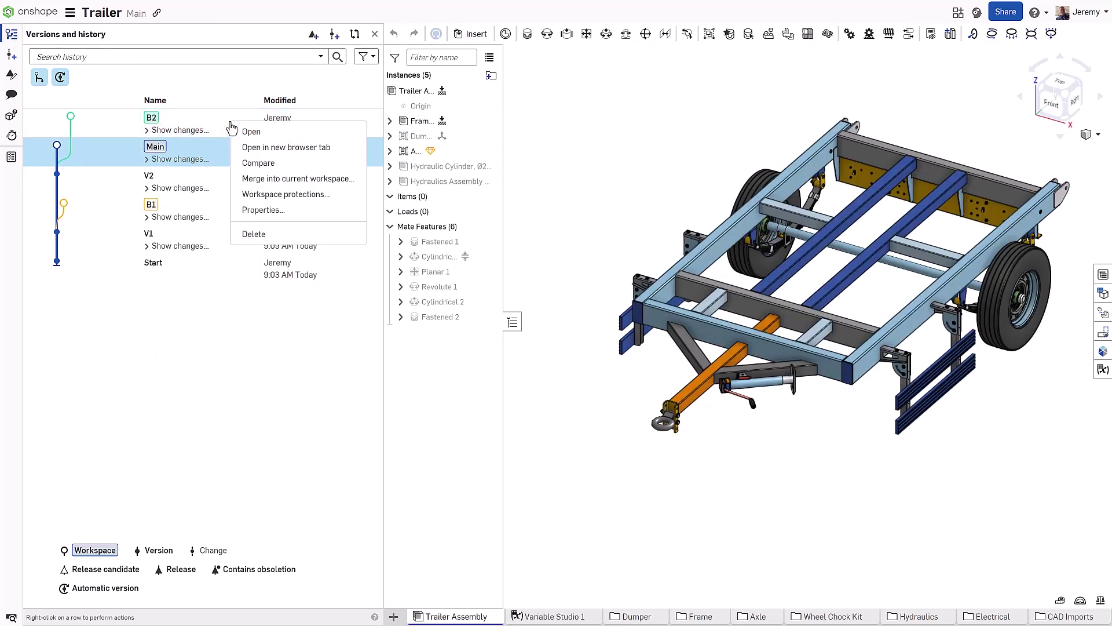
{"action": "left_click", "coordinate": [242, 179]}
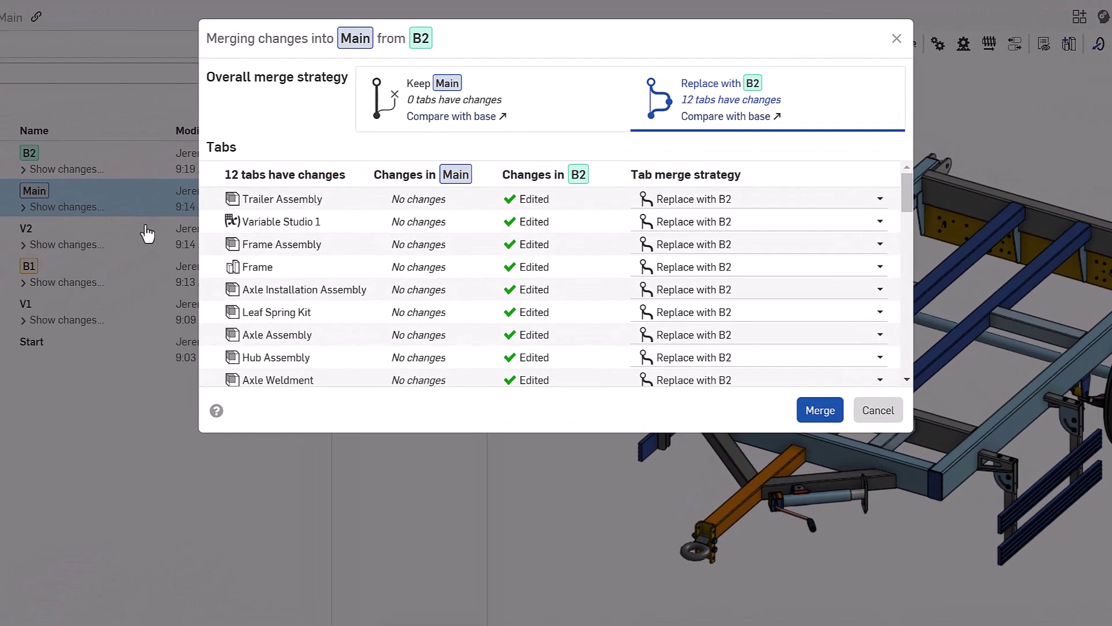
{"action": "mouse_move", "coordinate": [907, 199]}
{"action": "left_mouse_down"}
{"action": "mouse_move", "coordinate": [916, 363]}
{"action": "mouse_move", "coordinate": [906, 183]}
{"action": "left_mouse_up"}
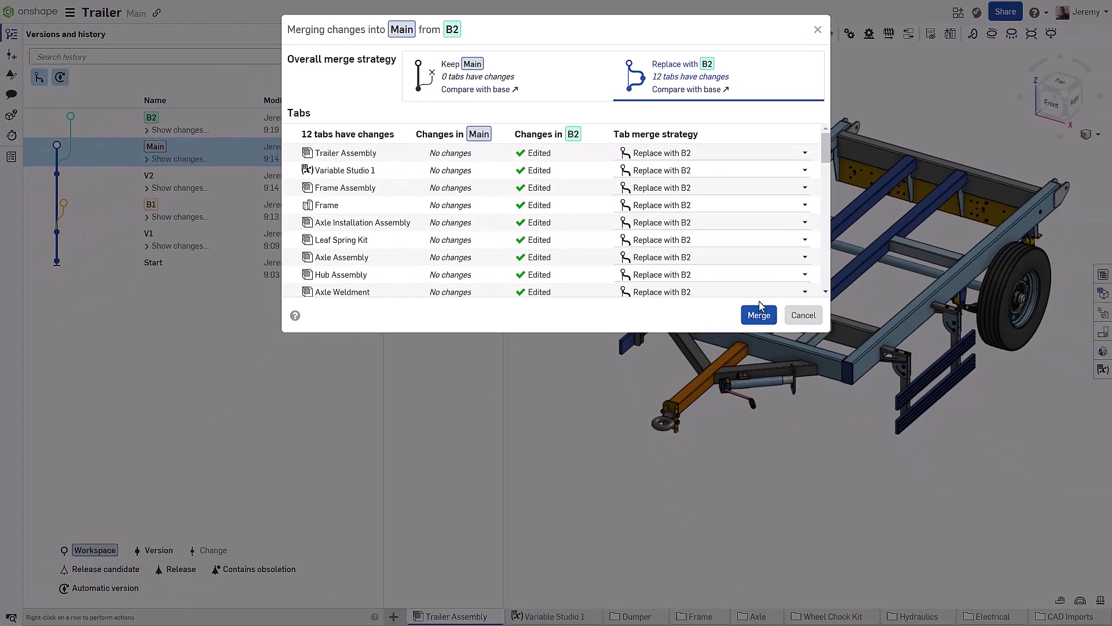
{"action": "left_click", "coordinate": [781, 351]}
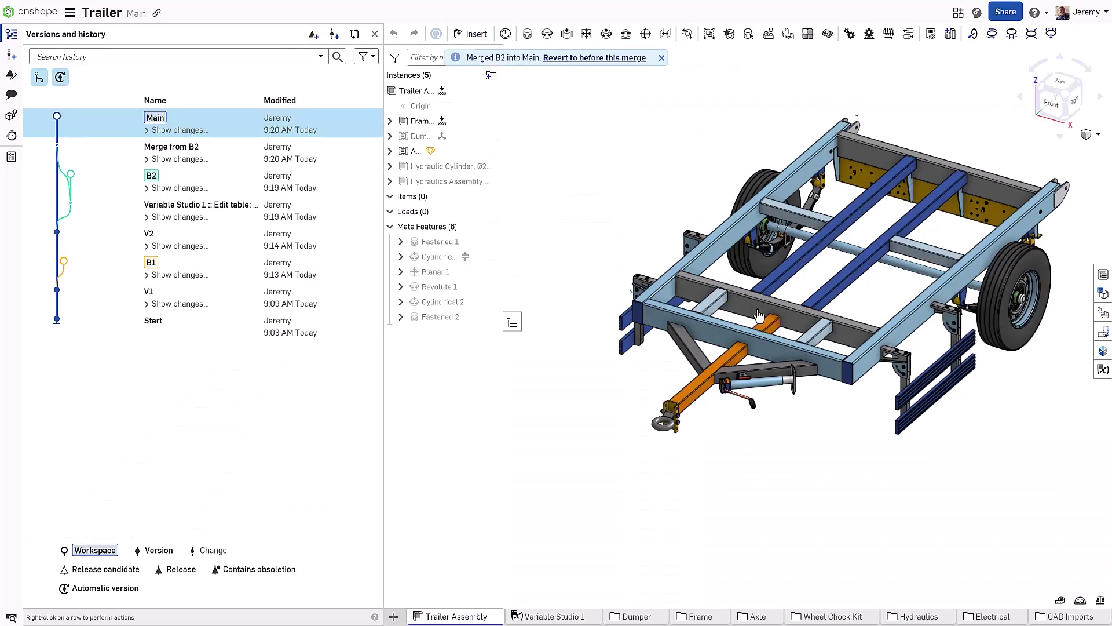